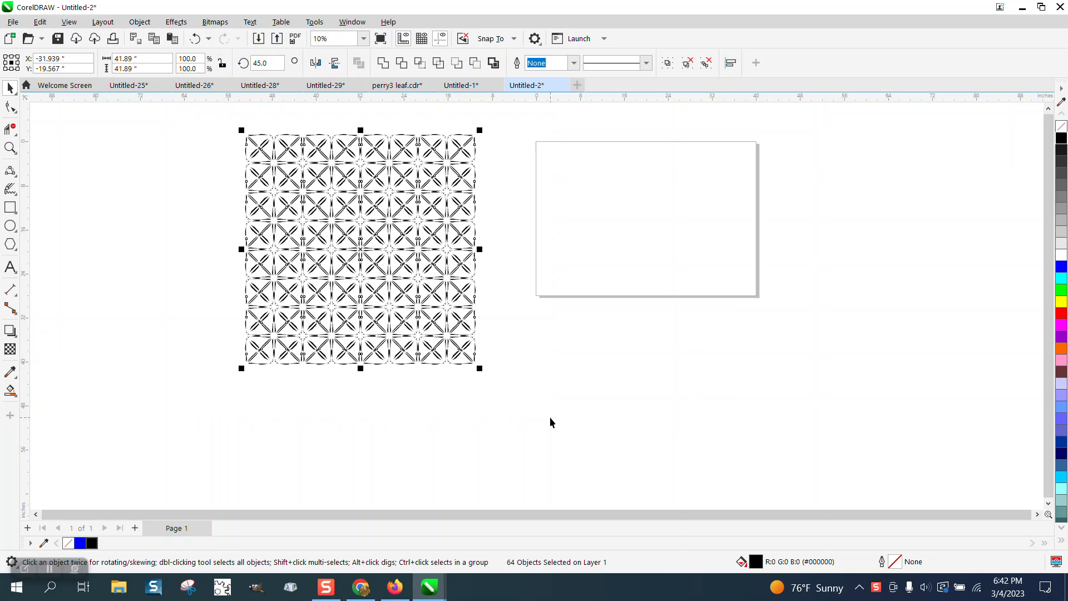
Mirror a copy of the square pattern horizontally beside the original and delete that copy
{"action": "left_click_drag", "start_coordinate": [243, 250], "coordinate": [249, 251]}
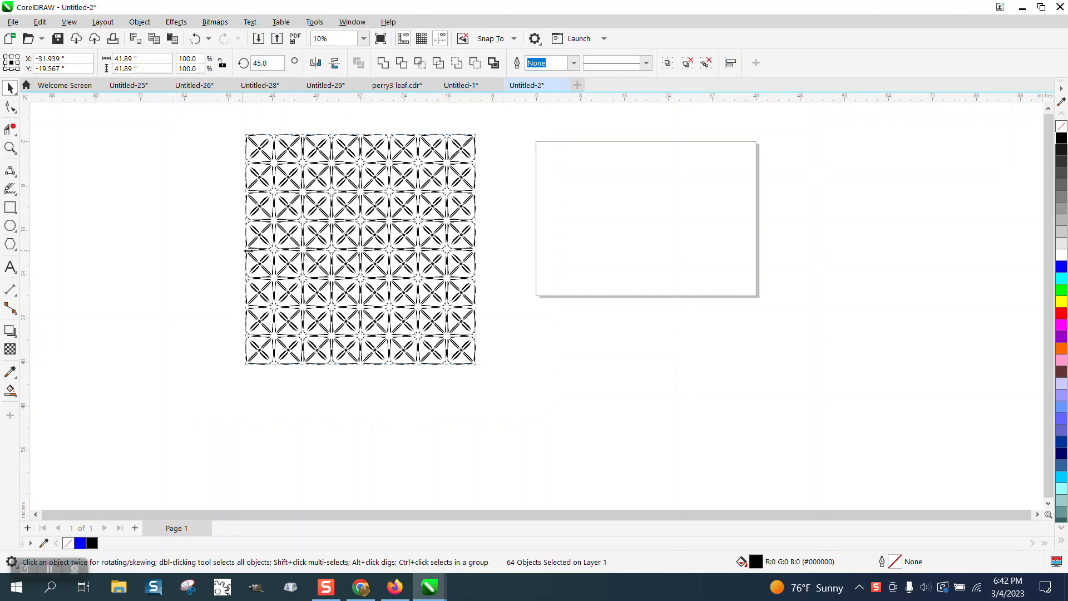
{"action": "left_click_drag", "start_coordinate": [483, 256], "coordinate": [500, 254]}
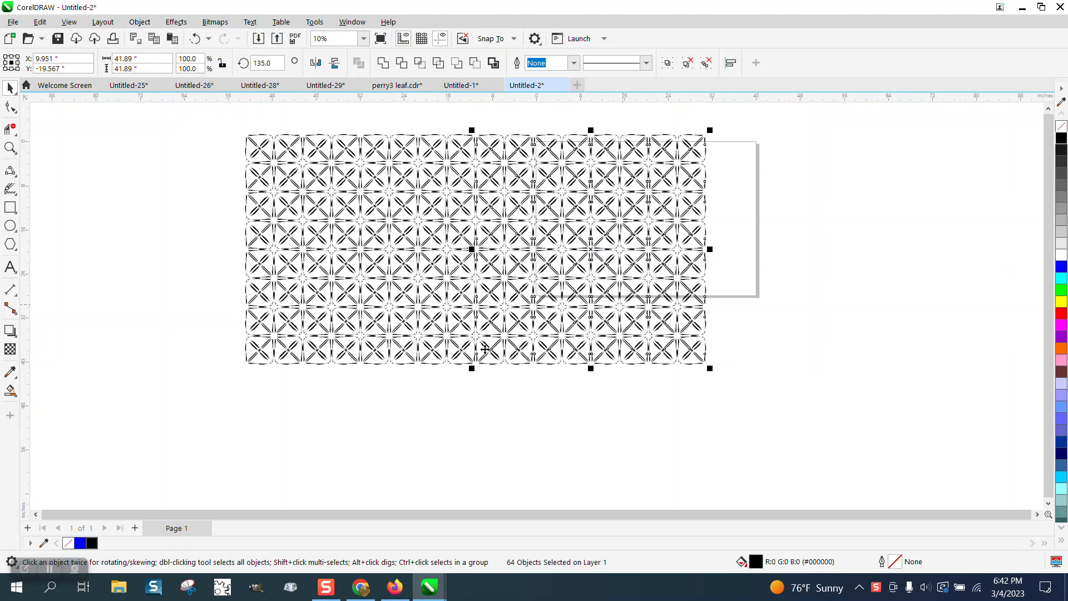
{"action": "scroll", "coordinate": [476, 351], "scroll_direction": "down", "scroll_amount": 1}
{"action": "left_click_drag", "start_coordinate": [558, 276], "coordinate": [596, 292]}
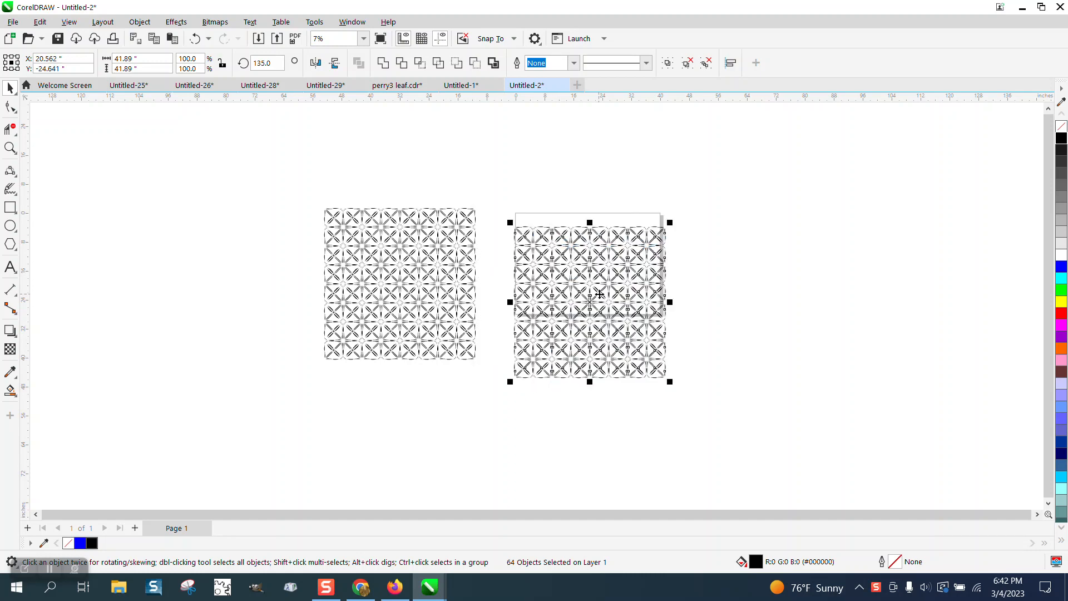
{"action": "key", "text": "Delete"}
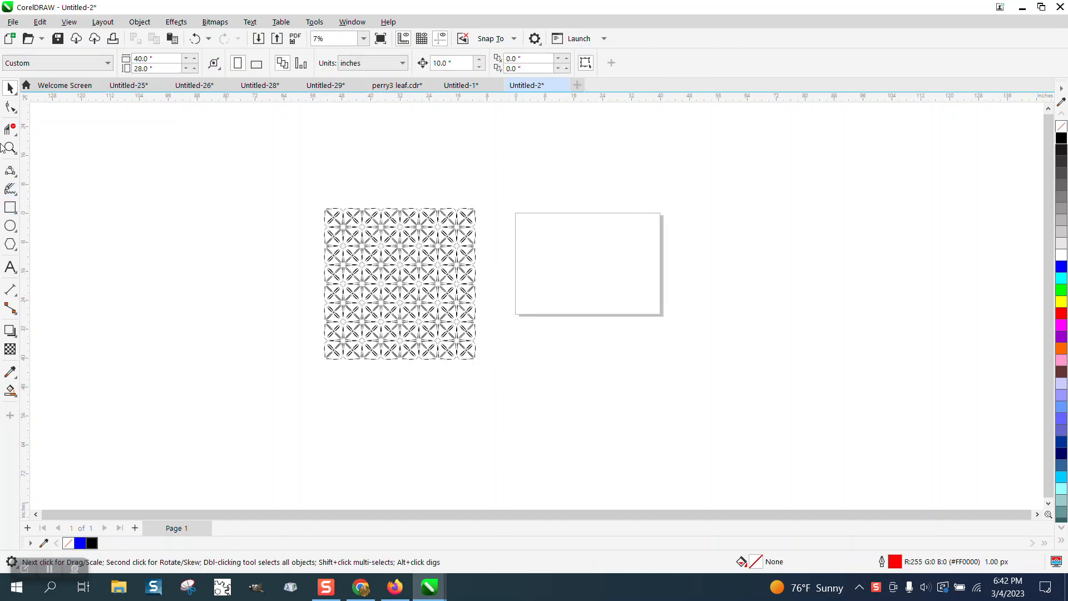
Draw a square about 14.4 inches wide and centre it on the page
{"action": "key", "text": "z"}
{"action": "left_click_drag", "start_coordinate": [508, 222], "coordinate": [783, 376]}
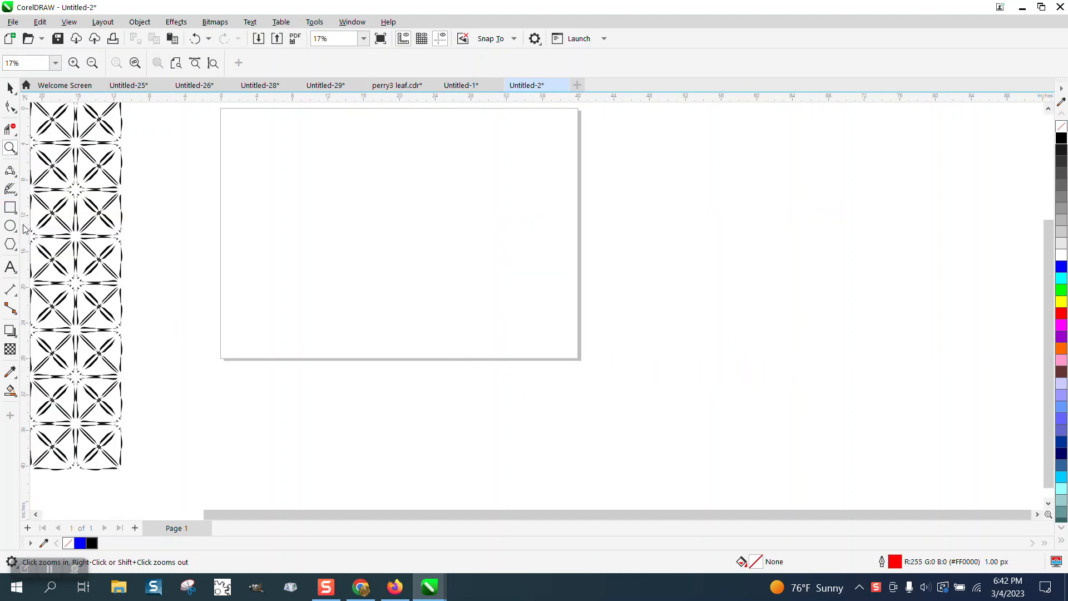
{"action": "left_click", "coordinate": [10, 207]}
{"action": "left_click_drag", "start_coordinate": [459, 158], "coordinate": [328, 269]}
{"action": "key", "text": "p"}
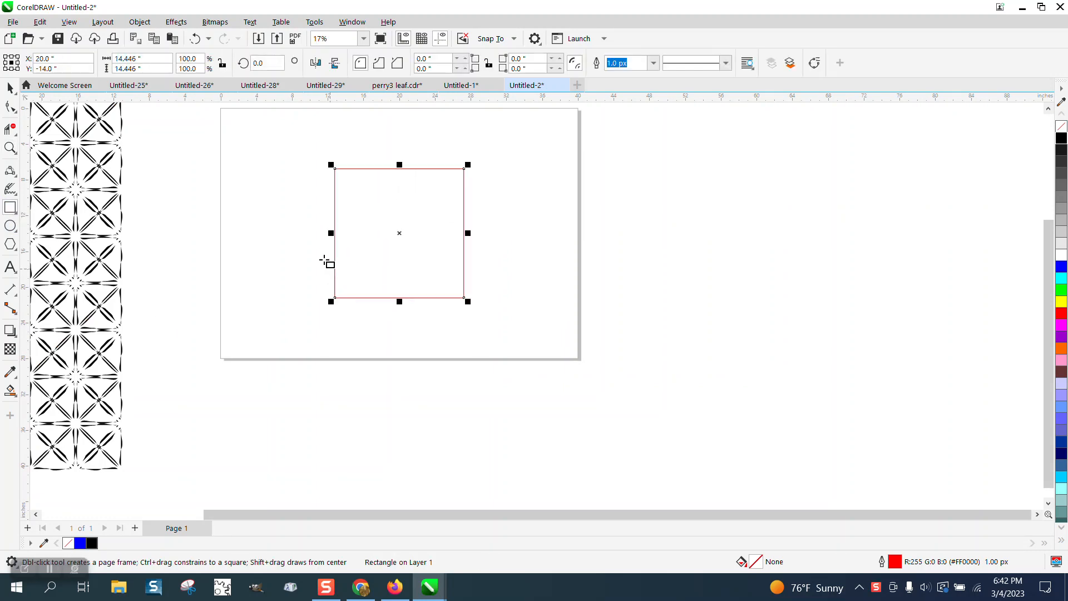
Convert the square to curves and delete its upper-left node to leave a right triangle
{"action": "left_click", "coordinate": [139, 22]}
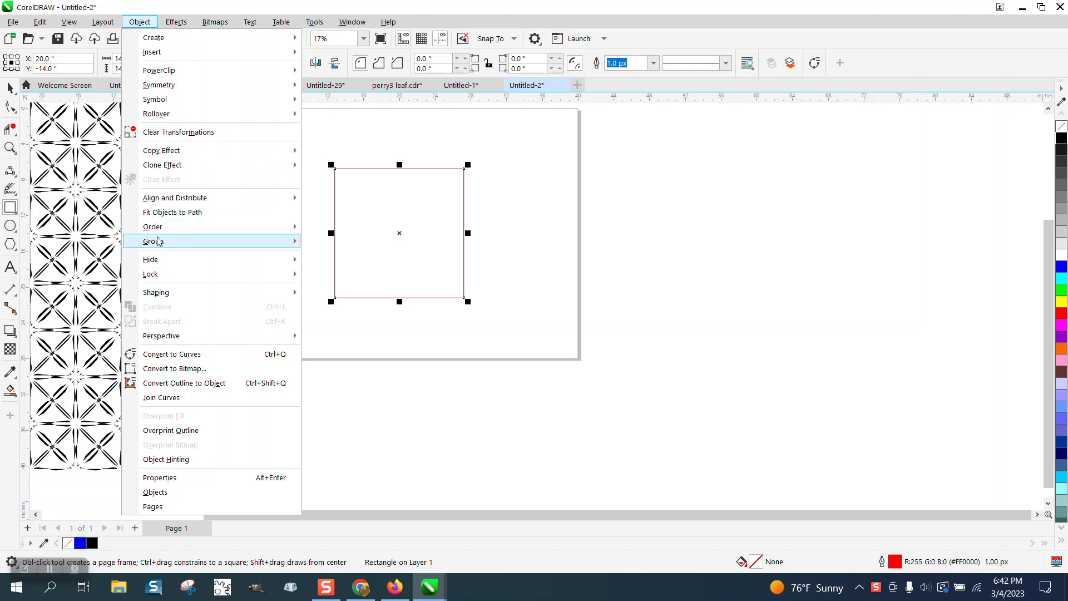
{"action": "left_click", "coordinate": [189, 354]}
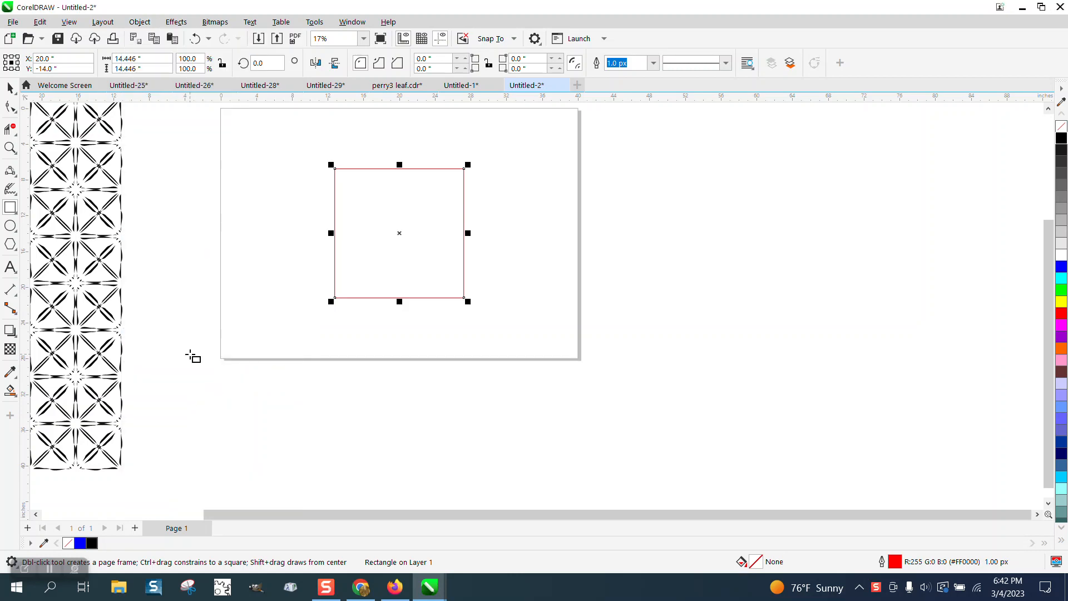
{"action": "left_click", "coordinate": [8, 108]}
{"action": "left_click_drag", "start_coordinate": [303, 154], "coordinate": [359, 193]}
{"action": "key", "text": "Delete"}
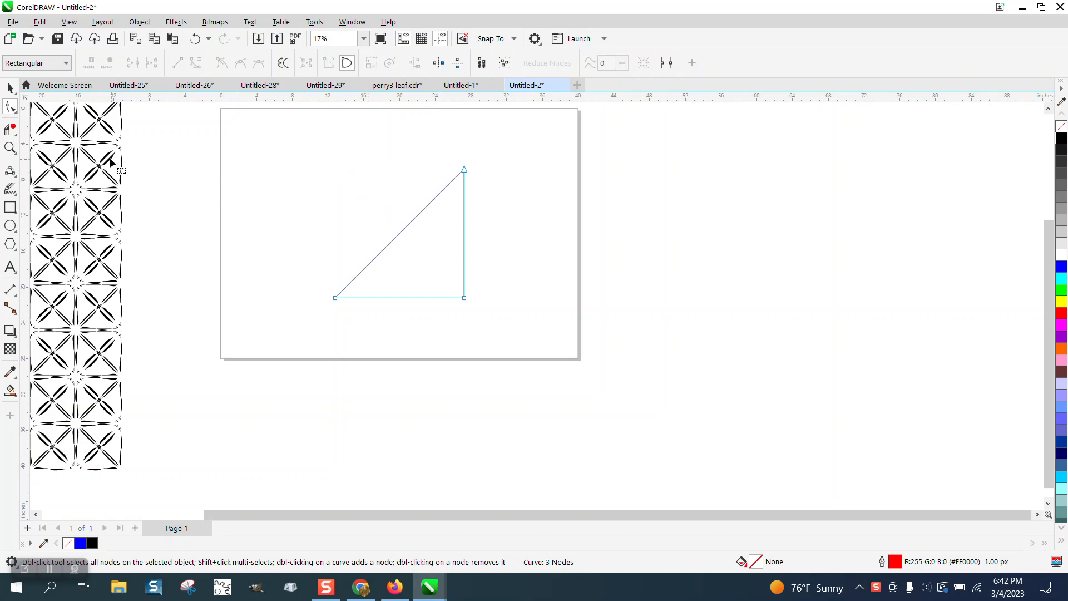
{"action": "left_click", "coordinate": [10, 88]}
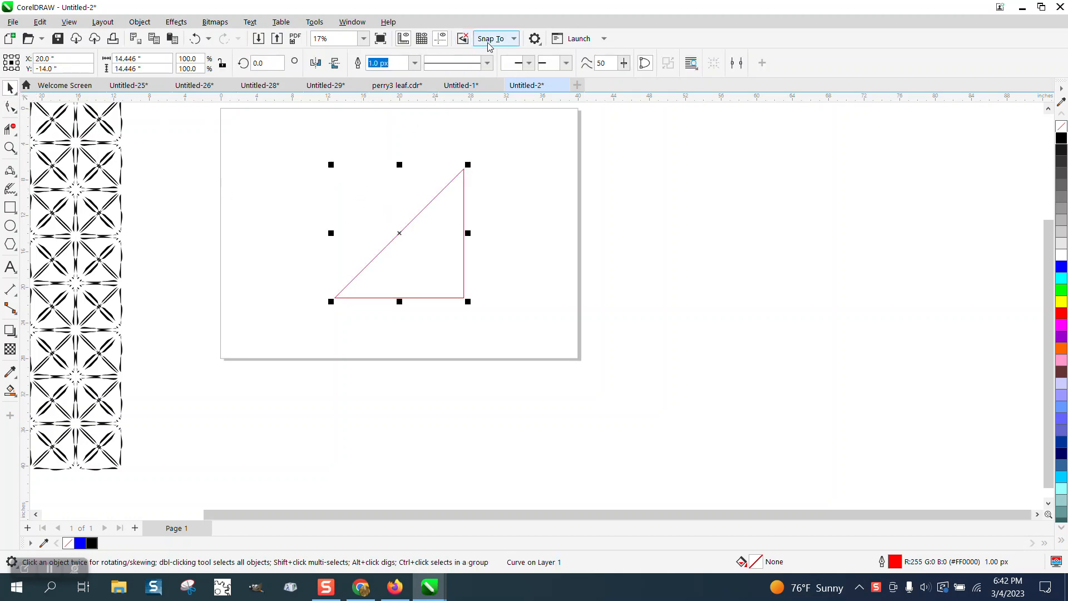
Sketch two wavy LiveSketch loops, one weaving along the triangle's diagonal and one weaving along its vertical and bottom sides
{"action": "left_click", "coordinate": [513, 39]}
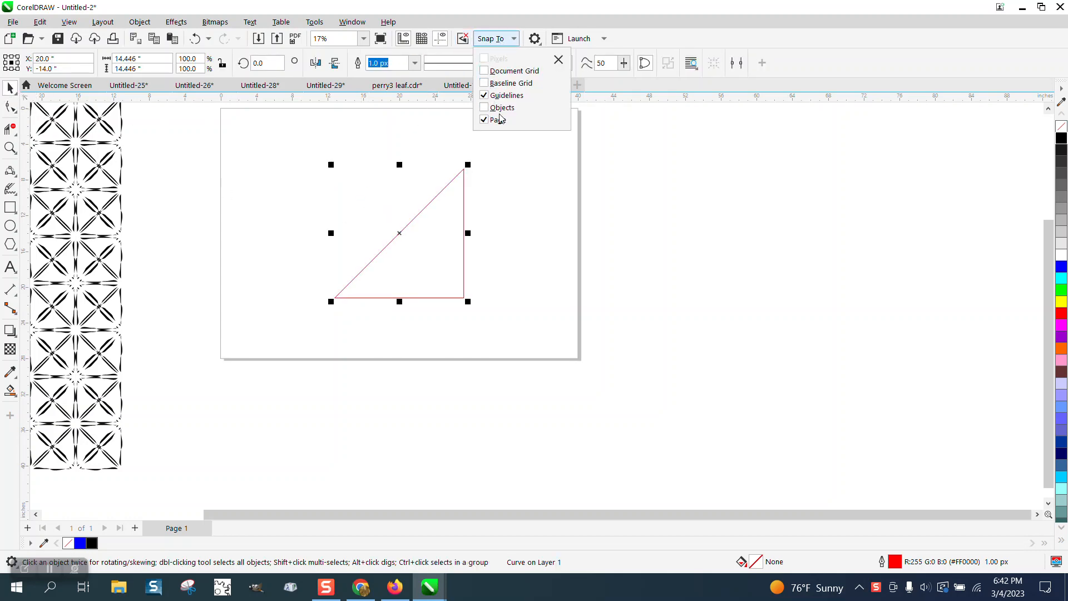
{"action": "left_click", "coordinate": [11, 149]}
{"action": "left_click_drag", "start_coordinate": [286, 129], "coordinate": [501, 334]}
{"action": "left_click", "coordinate": [10, 148]}
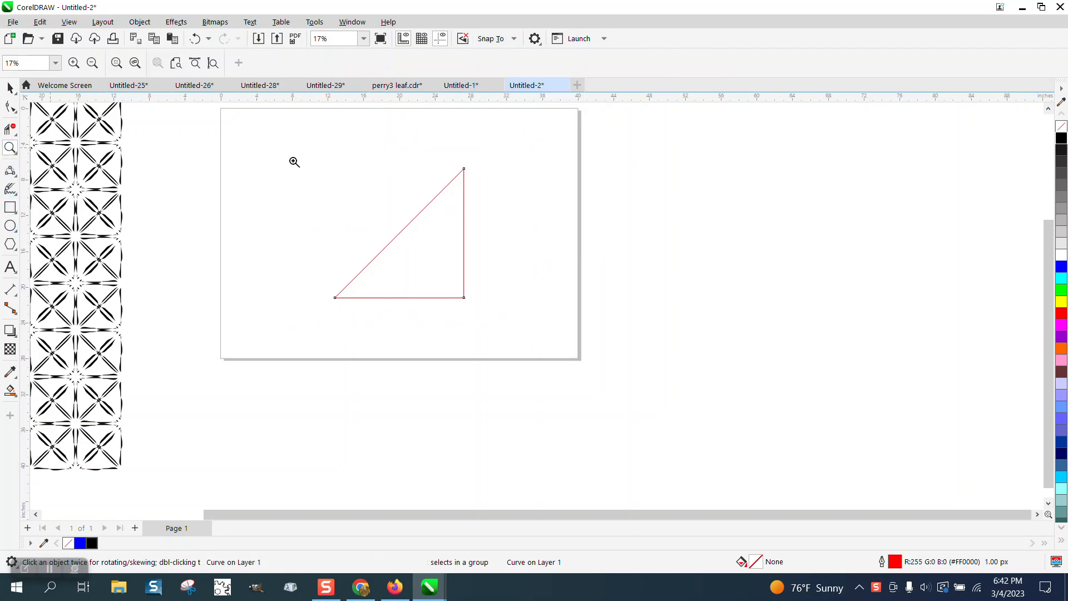
{"action": "left_click_drag", "start_coordinate": [334, 139], "coordinate": [542, 335]}
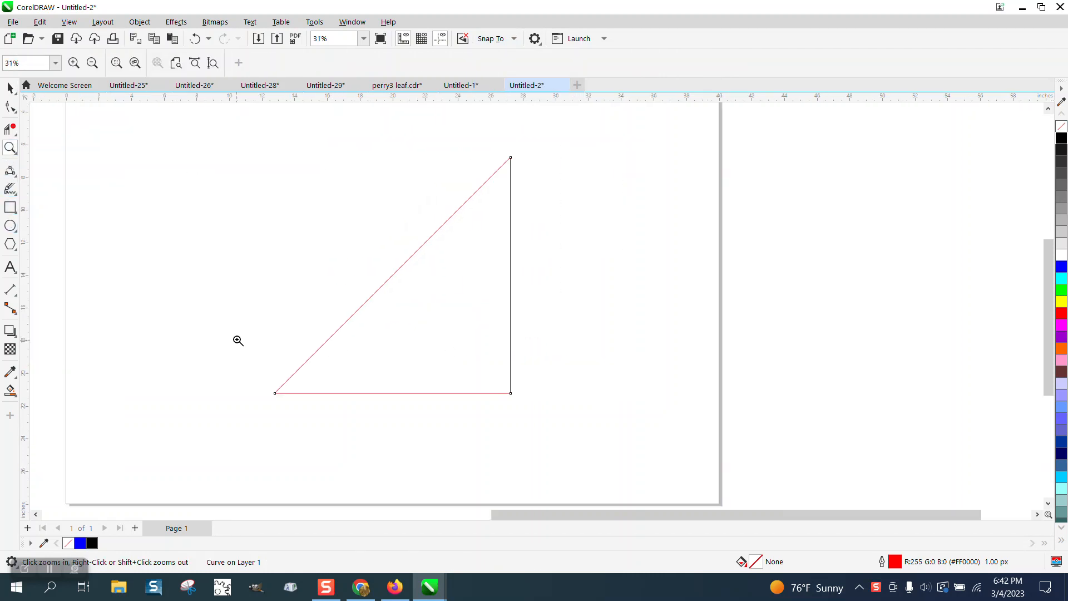
{"action": "left_click", "coordinate": [17, 195]}
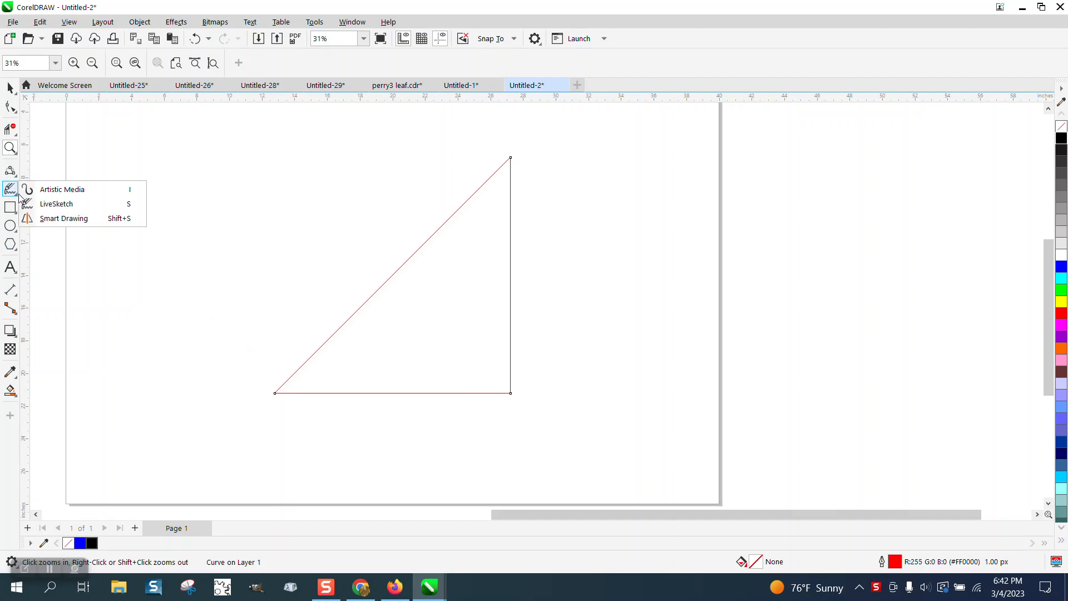
{"action": "left_click", "coordinate": [53, 203]}
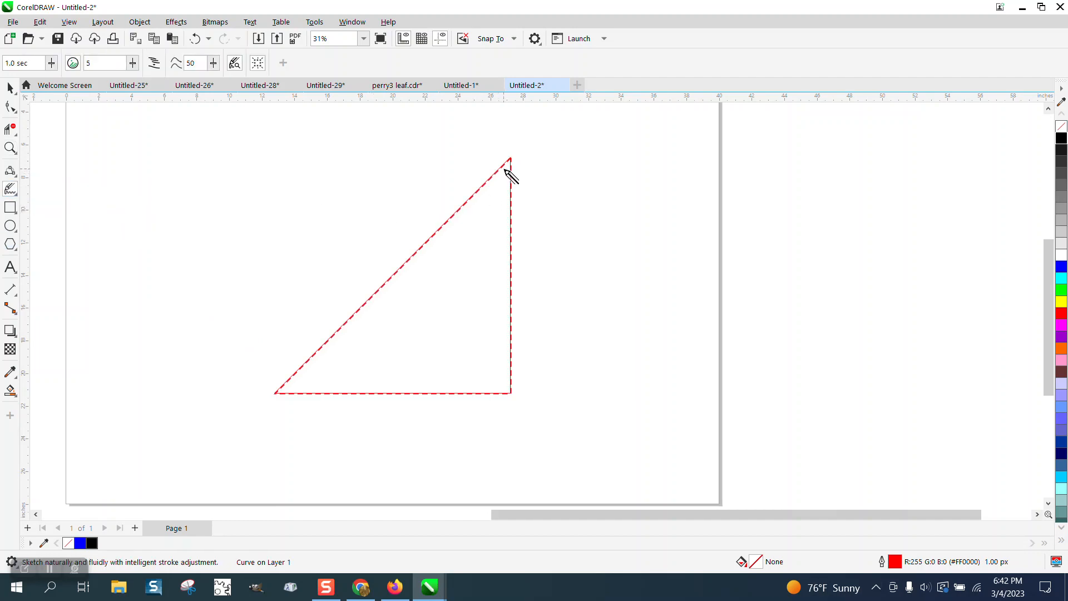
{"action": "mouse_move", "coordinate": [505, 170]}
{"action": "left_mouse_down"}
{"action": "mouse_move", "coordinate": [410, 247]}
{"action": "mouse_move", "coordinate": [381, 309]}
{"action": "mouse_move", "coordinate": [348, 342]}
{"action": "mouse_move", "coordinate": [317, 369]}
{"action": "mouse_move", "coordinate": [280, 378]}
{"action": "mouse_move", "coordinate": [385, 201]}
{"action": "mouse_move", "coordinate": [456, 147]}
{"action": "mouse_move", "coordinate": [505, 169]}
{"action": "left_mouse_up"}
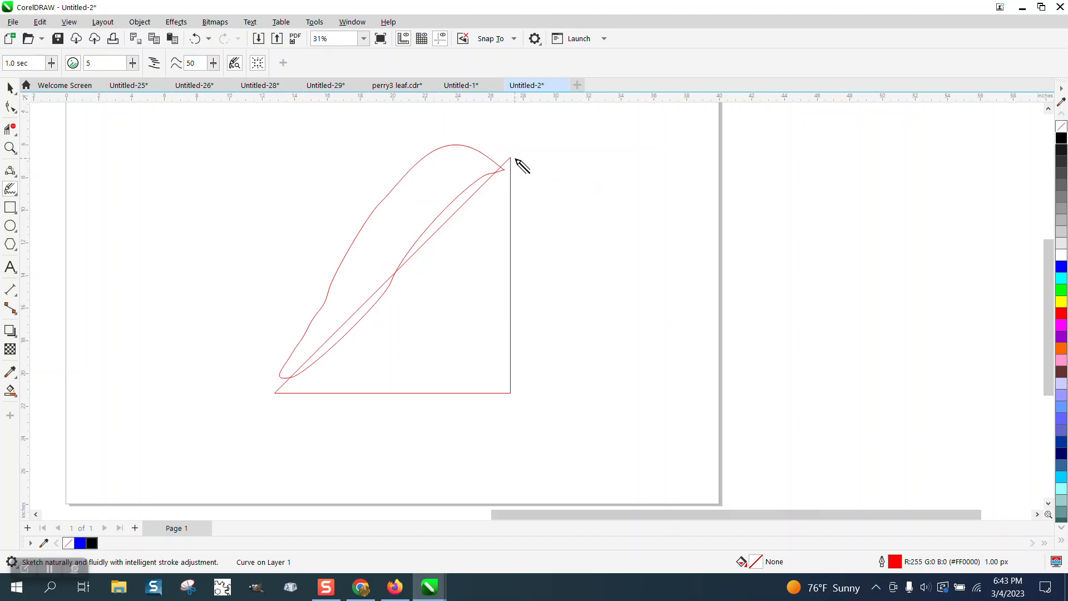
{"action": "mouse_move", "coordinate": [516, 159]}
{"action": "left_mouse_down"}
{"action": "mouse_move", "coordinate": [516, 277]}
{"action": "mouse_move", "coordinate": [503, 332]}
{"action": "mouse_move", "coordinate": [515, 402]}
{"action": "mouse_move", "coordinate": [394, 383]}
{"action": "mouse_move", "coordinate": [331, 400]}
{"action": "mouse_move", "coordinate": [317, 368]}
{"action": "mouse_move", "coordinate": [303, 376]}
{"action": "mouse_move", "coordinate": [302, 405]}
{"action": "mouse_move", "coordinate": [334, 425]}
{"action": "mouse_move", "coordinate": [503, 427]}
{"action": "mouse_move", "coordinate": [576, 333]}
{"action": "mouse_move", "coordinate": [555, 210]}
{"action": "mouse_move", "coordinate": [515, 160]}
{"action": "left_mouse_up"}
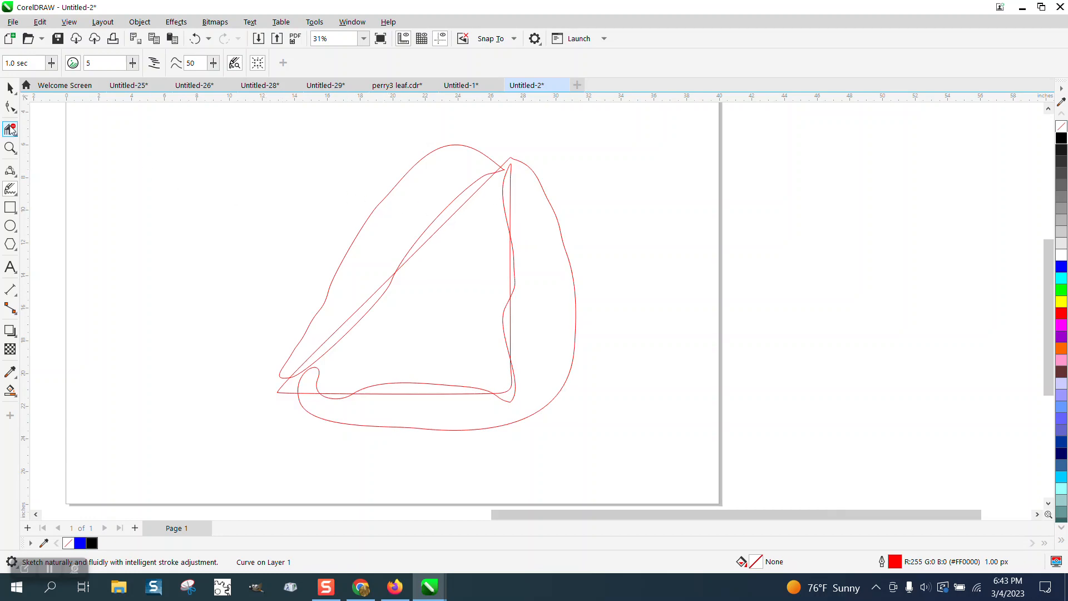
Group all the red curves of the triangle and its wavy loops
{"action": "left_click", "coordinate": [10, 87]}
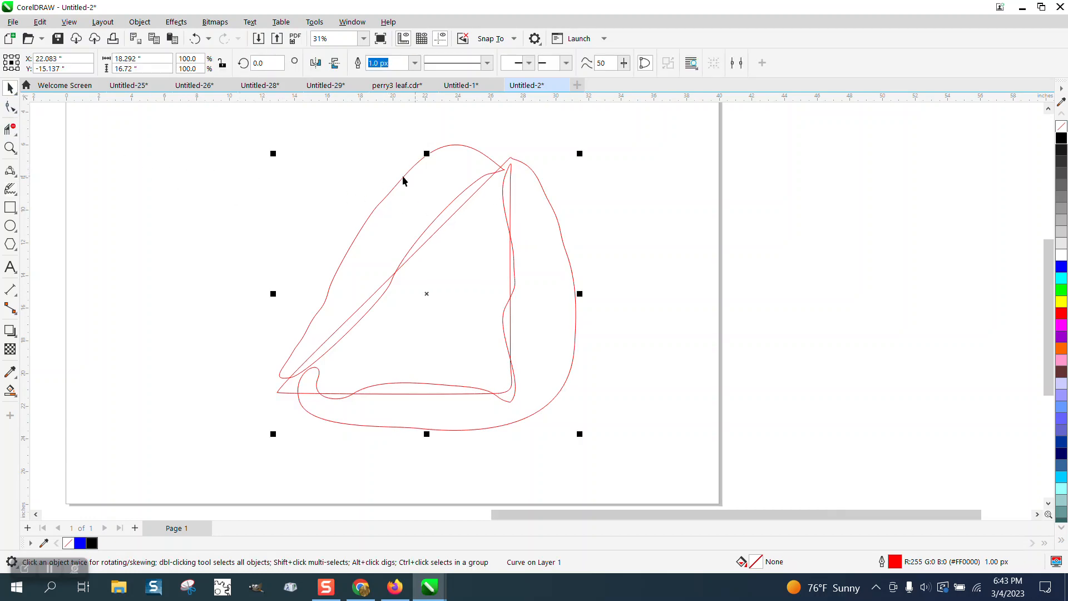
{"action": "scroll", "coordinate": [367, 172], "scroll_direction": "down", "scroll_amount": 1}
{"action": "left_click_drag", "start_coordinate": [257, 132], "coordinate": [601, 398]}
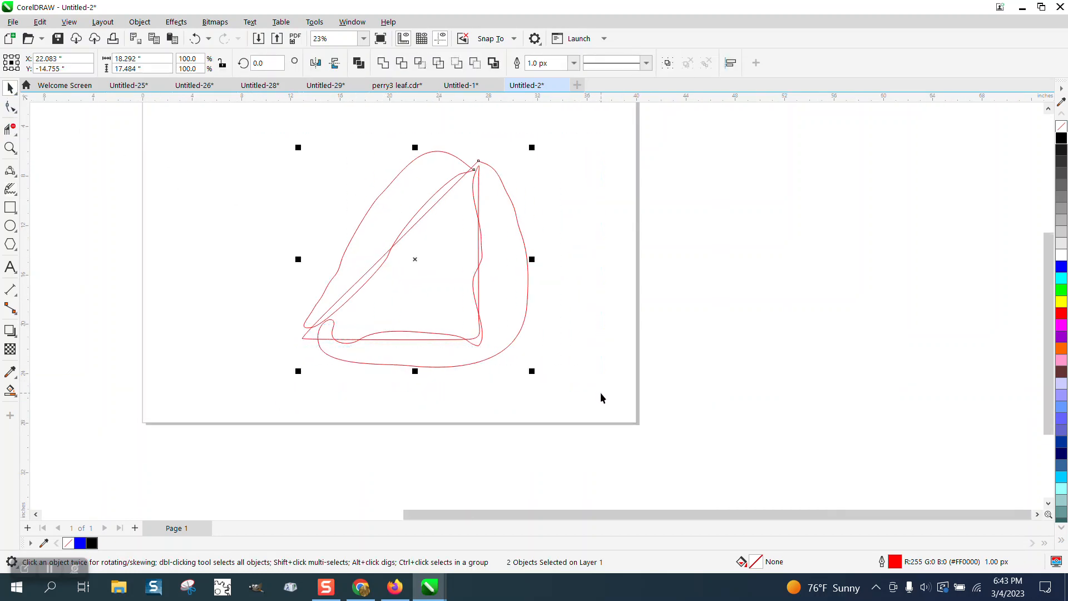
{"action": "key", "text": "ctrl+g"}
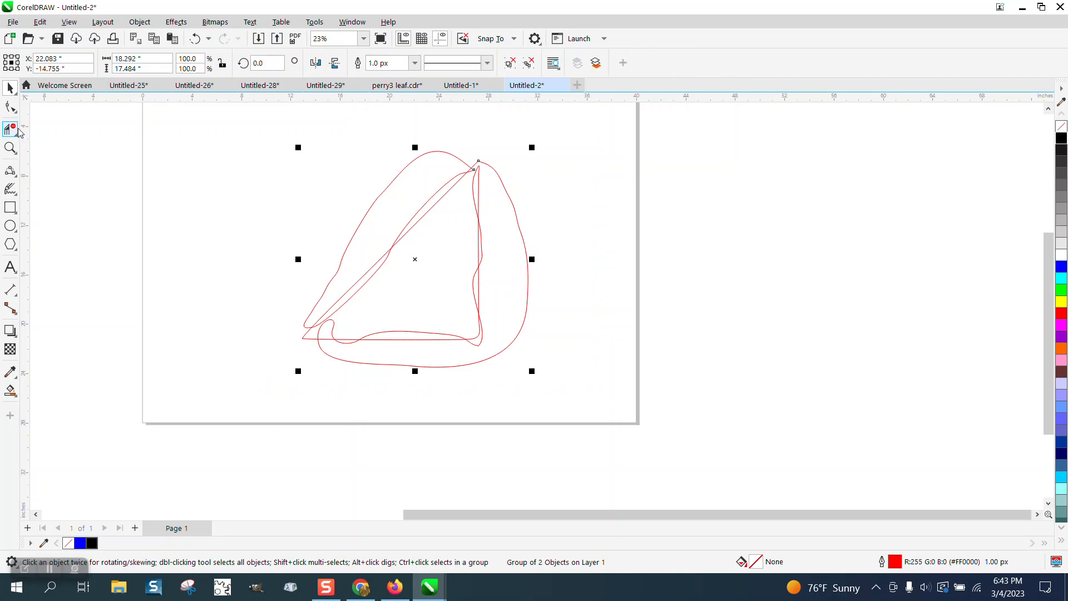
Smart-fill the slivers between the triangle's diagonal and the wavy line with blue and no outline
{"action": "left_click", "coordinate": [10, 147]}
{"action": "left_click_drag", "start_coordinate": [257, 132], "coordinate": [645, 412]}
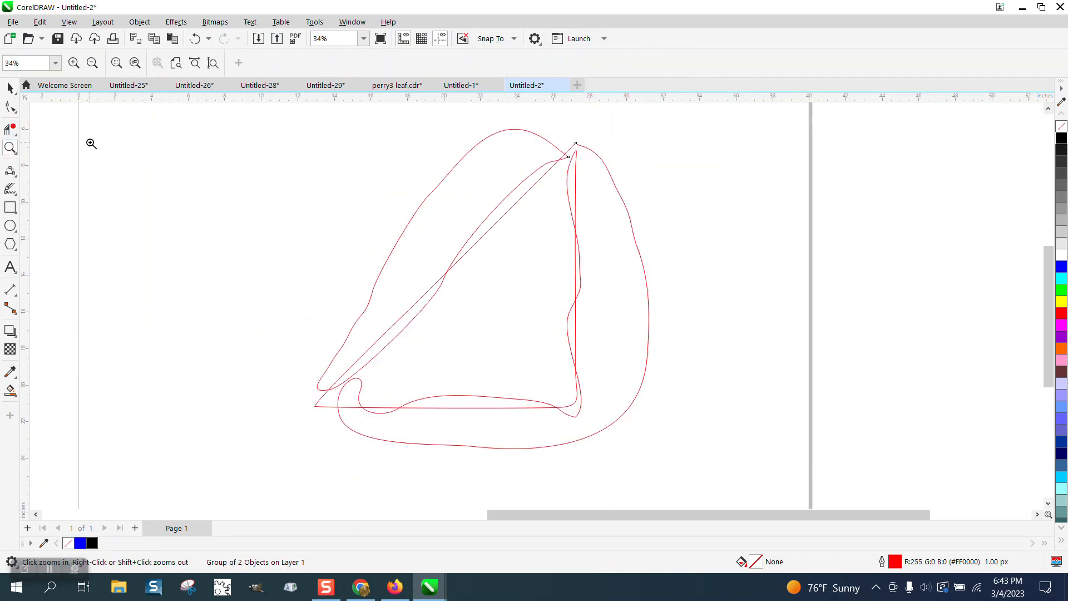
{"action": "left_click", "coordinate": [10, 390]}
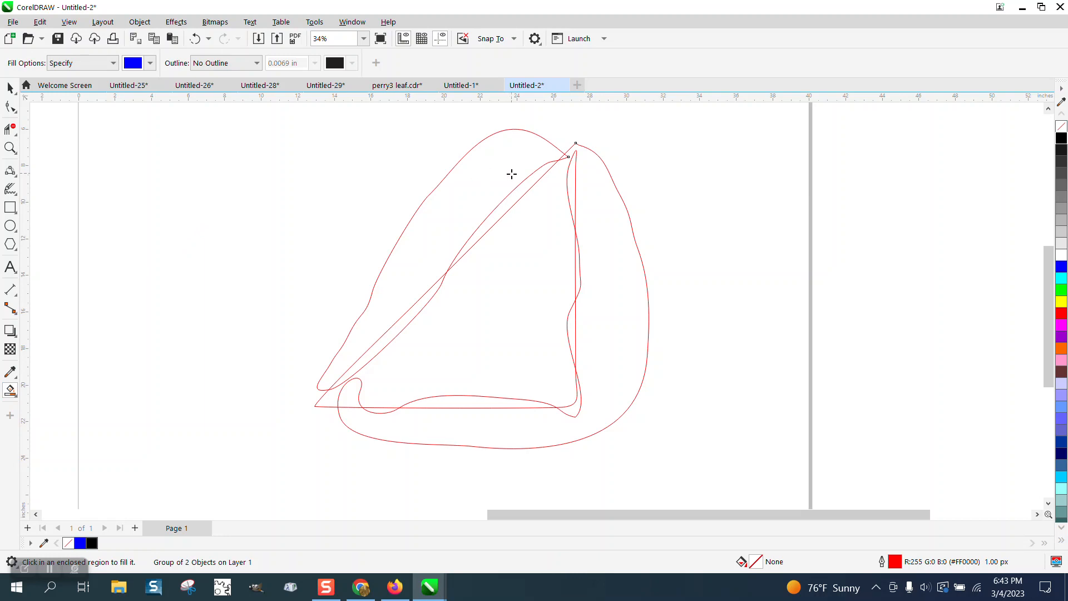
{"action": "left_click", "coordinate": [528, 178]}
{"action": "left_click", "coordinate": [432, 291]}
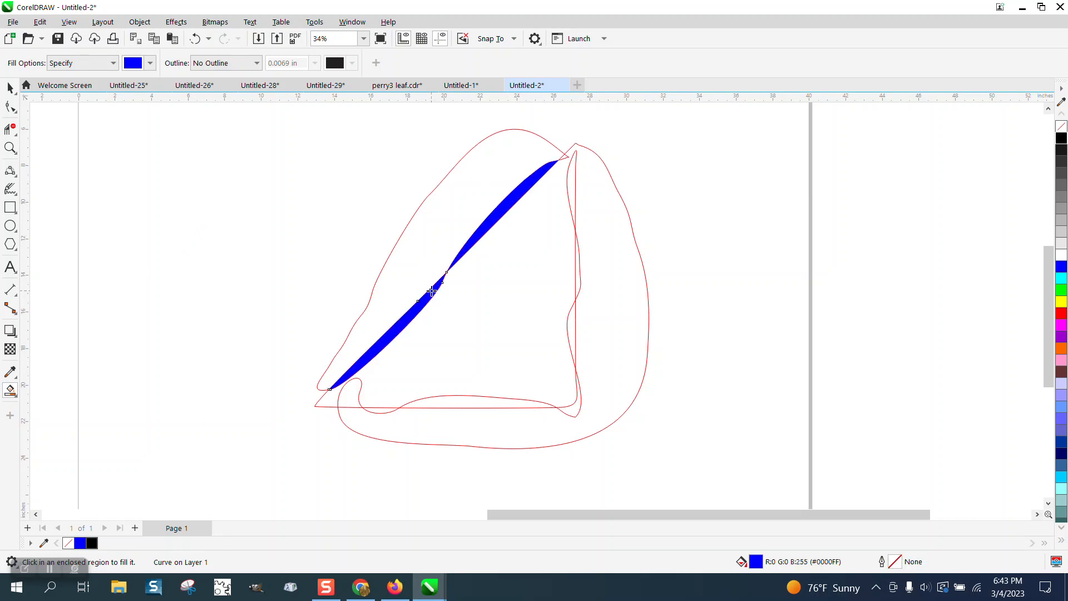
Smart-fill the enclosed slivers along the triangle's bottom and vertical sides with blue
{"action": "left_click", "coordinate": [349, 392]}
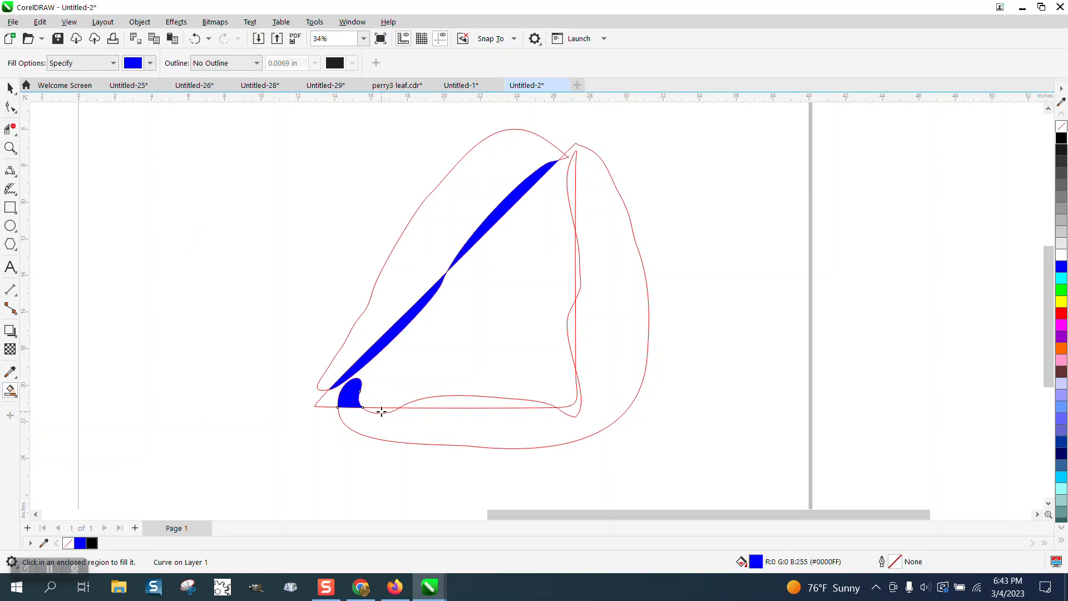
{"action": "left_click", "coordinate": [382, 411]}
{"action": "left_click", "coordinate": [483, 403]}
{"action": "left_click", "coordinate": [571, 411]}
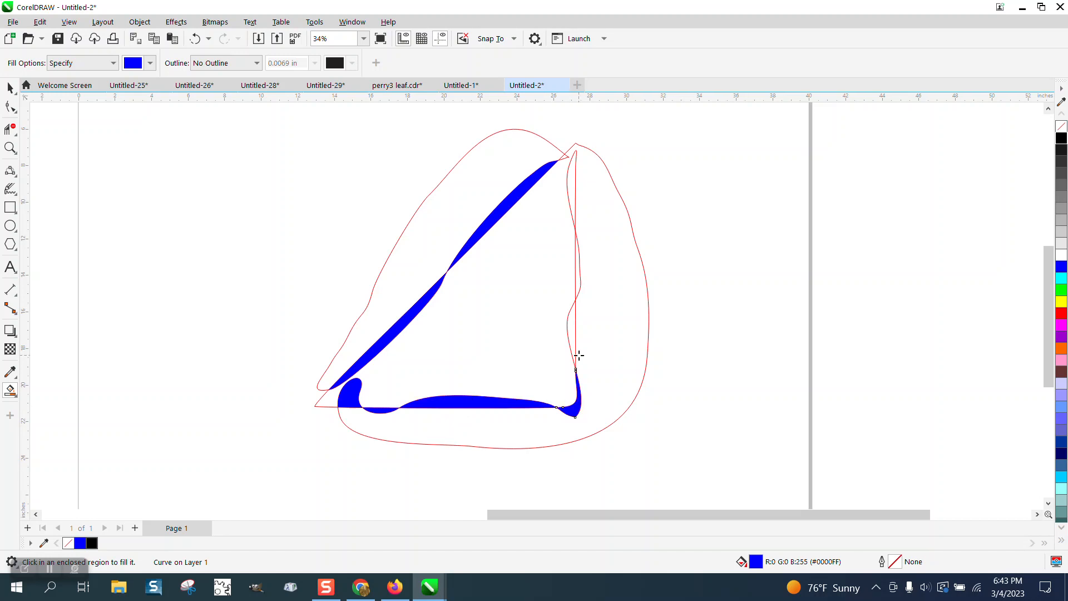
{"action": "left_click", "coordinate": [573, 332]}
{"action": "left_click", "coordinate": [578, 274]}
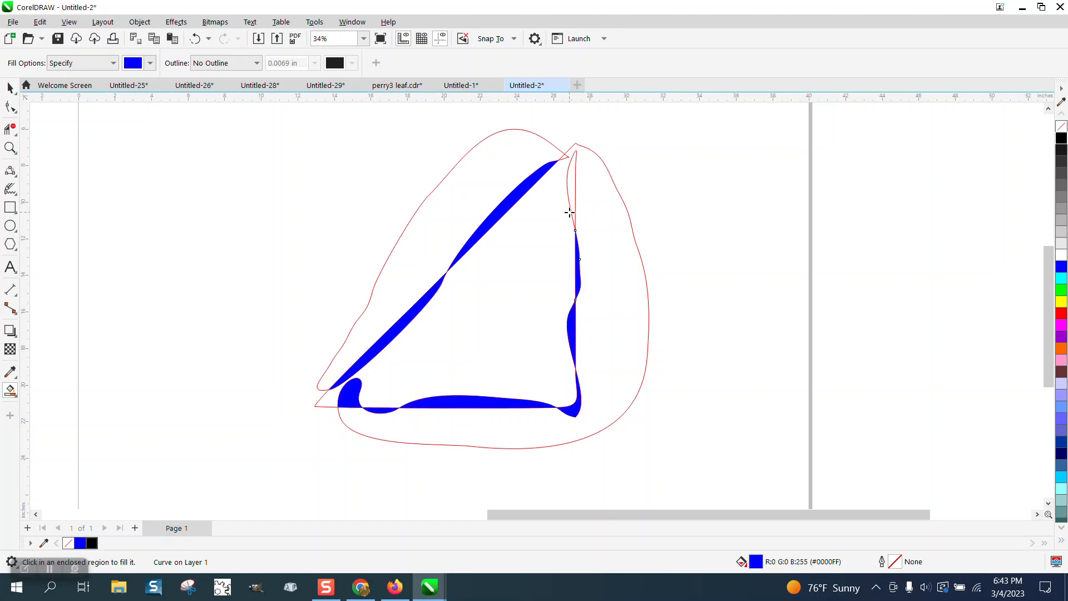
{"action": "left_click", "coordinate": [575, 196]}
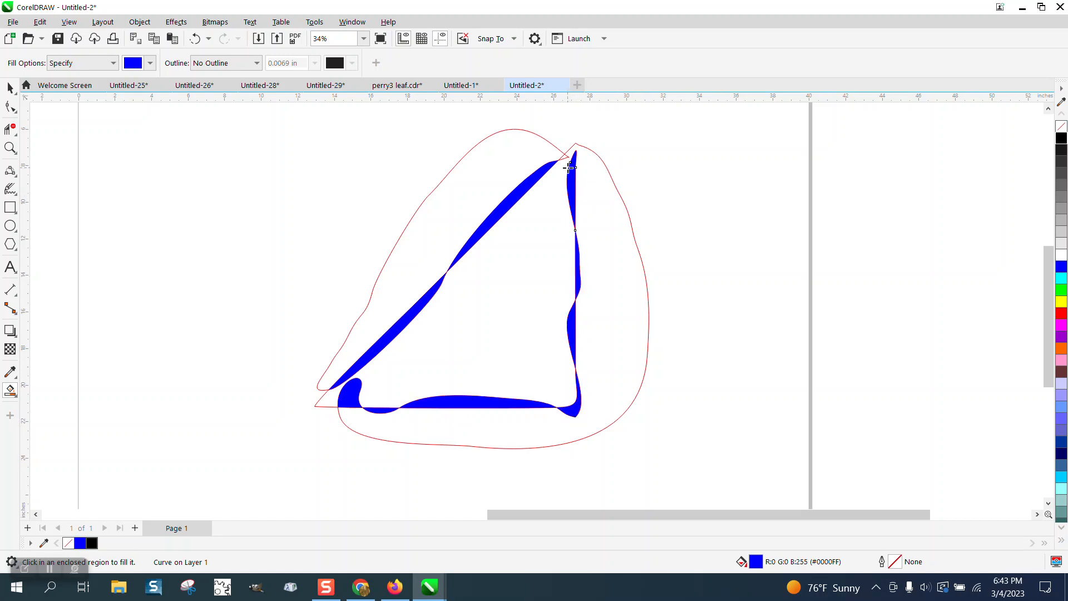
Delete the grouped red outline curves, keeping only the blue filled pieces
{"action": "left_click", "coordinate": [10, 88]}
{"action": "left_click", "coordinate": [306, 153]}
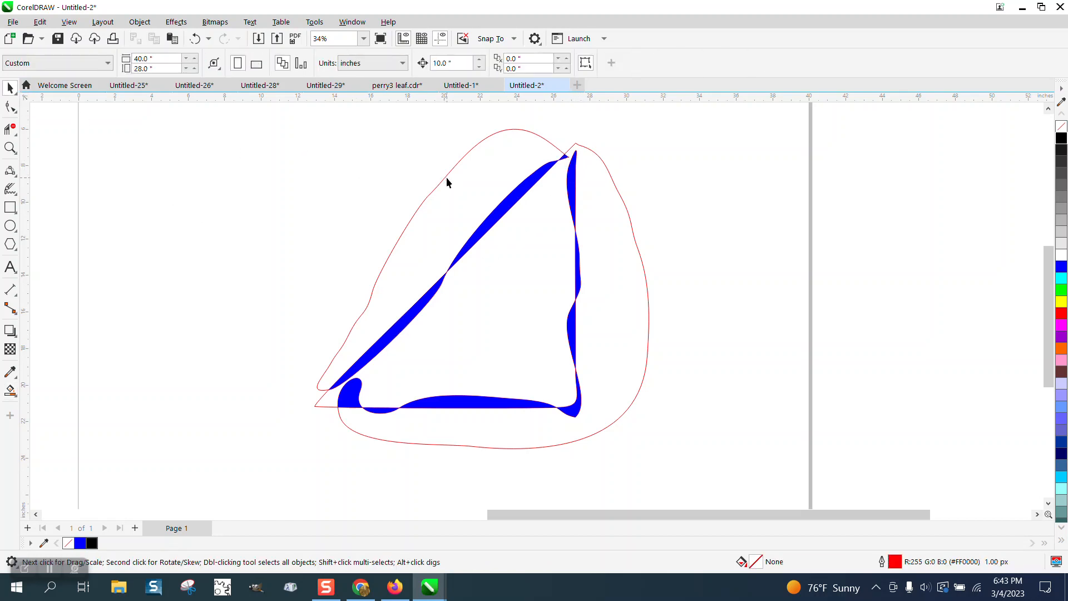
{"action": "left_click", "coordinate": [447, 178]}
{"action": "key", "text": "Delete"}
Recolour all the blue pieces black and shrink them to about 3.9 × 4.1 inches in the page's upper-left area
{"action": "scroll", "coordinate": [423, 186], "scroll_direction": "down", "scroll_amount": 2}
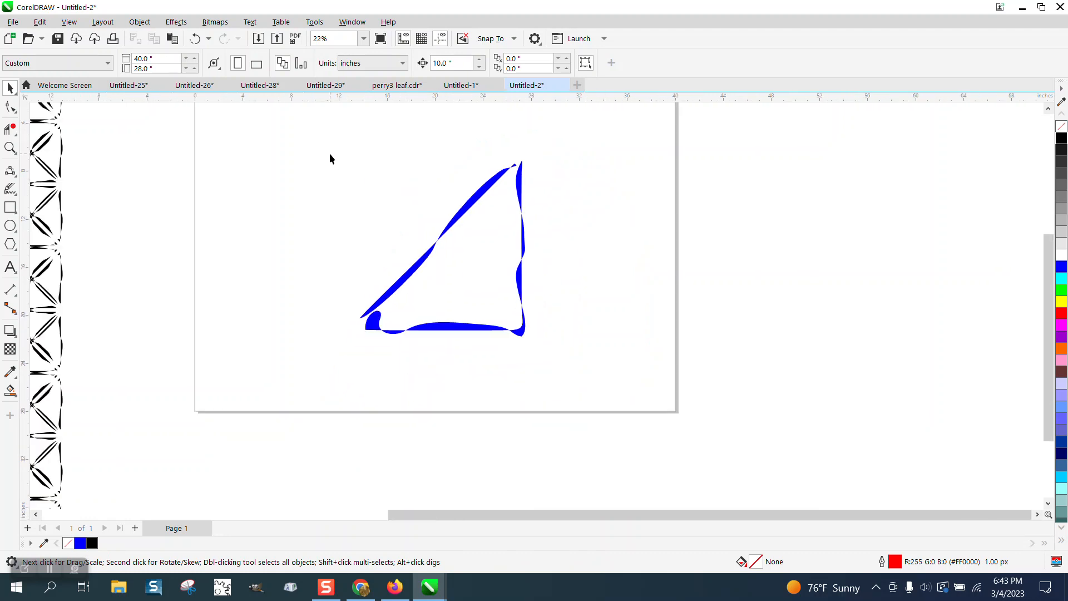
{"action": "left_click_drag", "start_coordinate": [554, 365], "coordinate": [554, 365]}
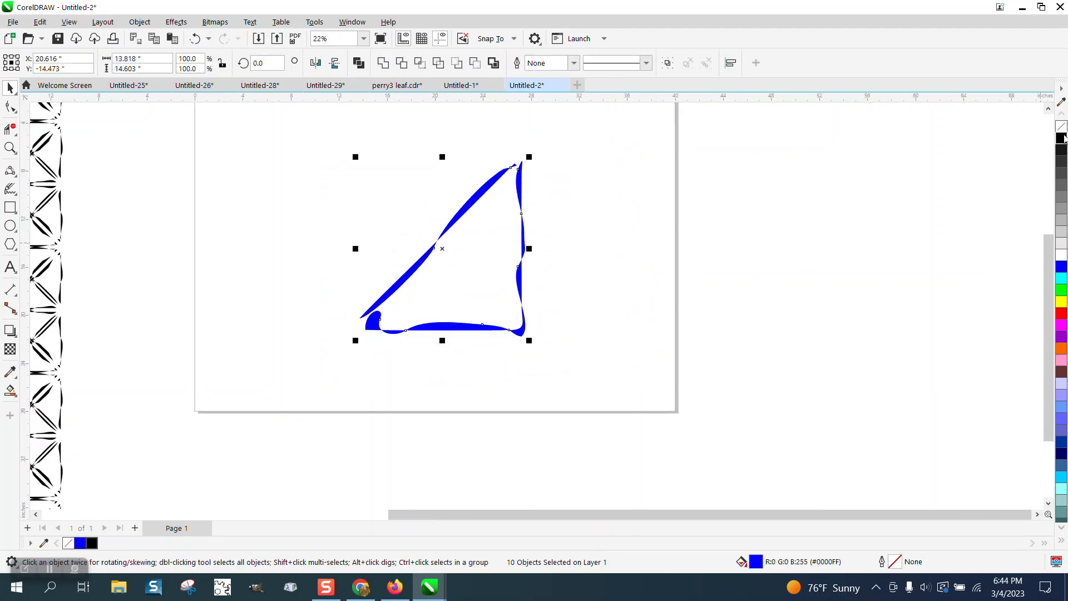
{"action": "left_click", "coordinate": [1061, 138]}
{"action": "left_click_drag", "start_coordinate": [533, 156], "coordinate": [318, 166]}
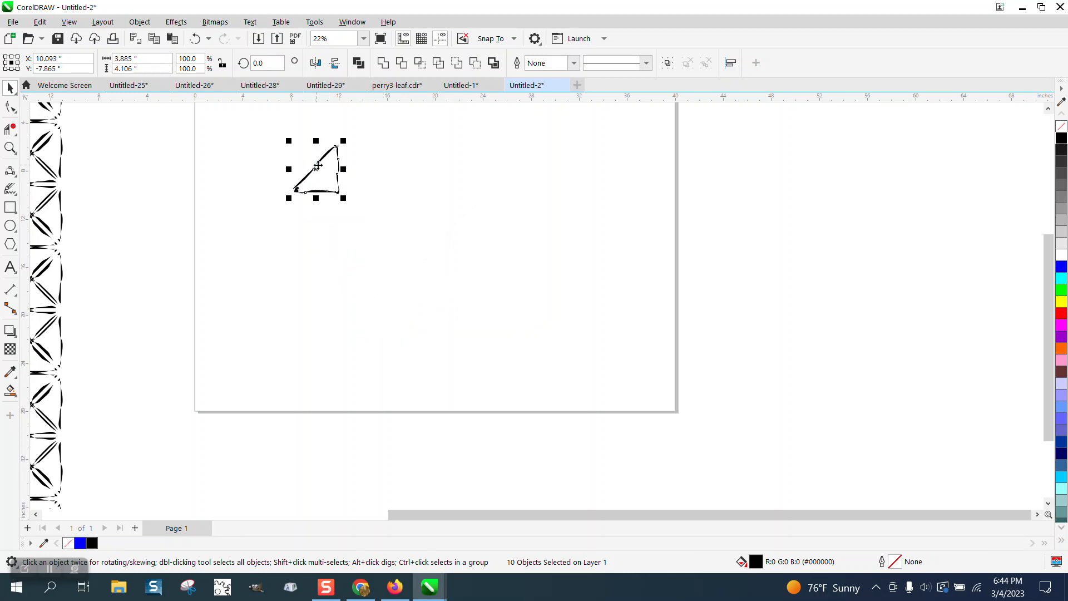
Mirror a copy of the black triangle design horizontally against its vertical side
{"action": "left_click", "coordinate": [9, 149]}
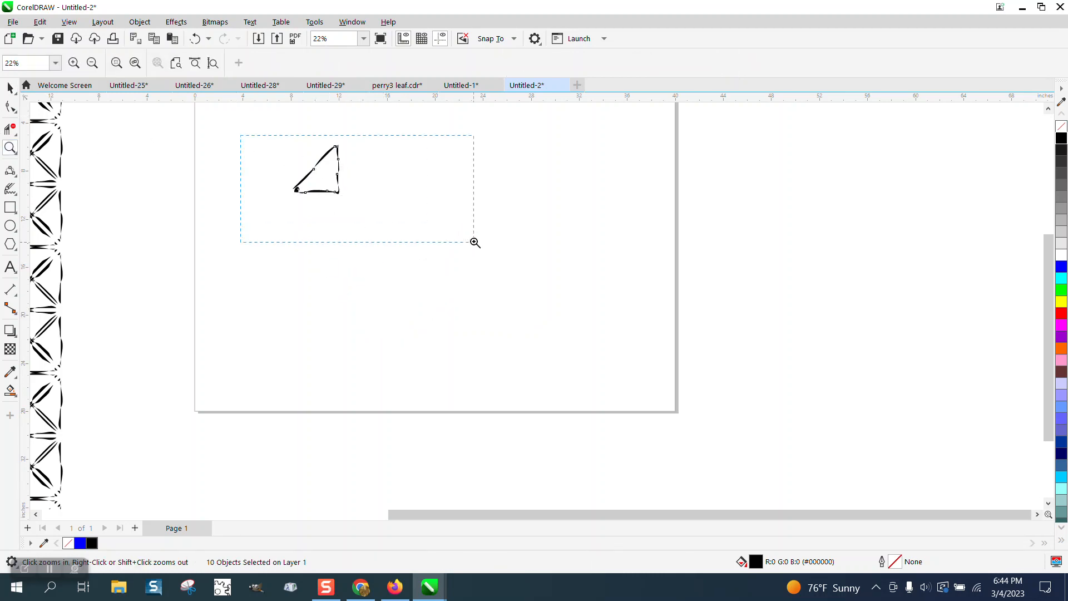
{"action": "left_click_drag", "start_coordinate": [475, 242], "coordinate": [474, 243]}
{"action": "left_click", "coordinate": [10, 87]}
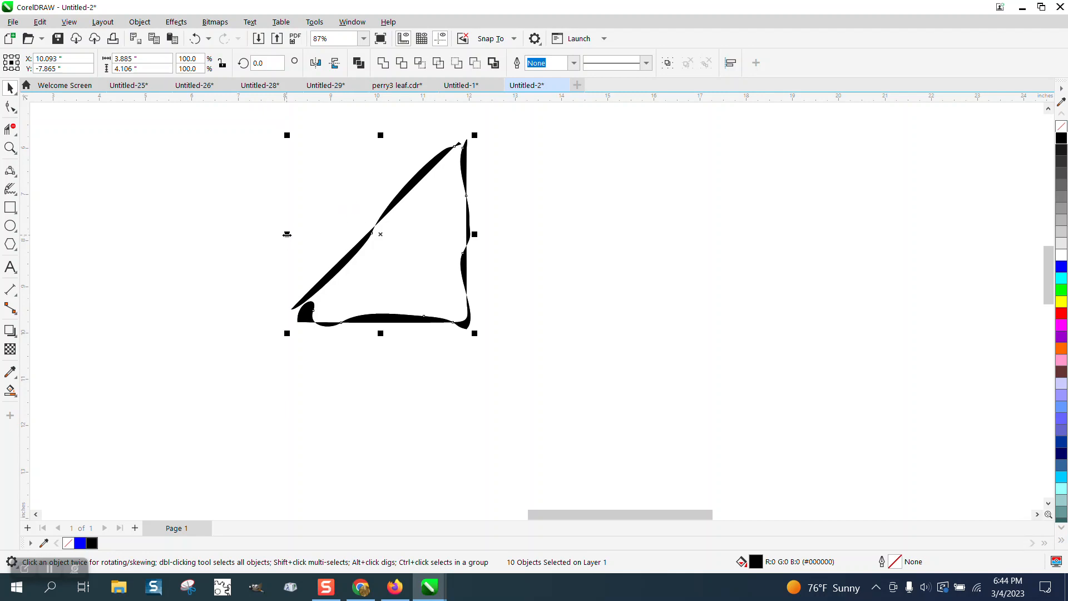
{"action": "left_click_drag", "start_coordinate": [287, 234], "coordinate": [512, 239]}
{"action": "right_click", "coordinate": [512, 238]}
Mirror a copy of both triangle halves vertically below them to complete a diamond
{"action": "scroll", "coordinate": [361, 213], "scroll_direction": "down", "scroll_amount": 1}
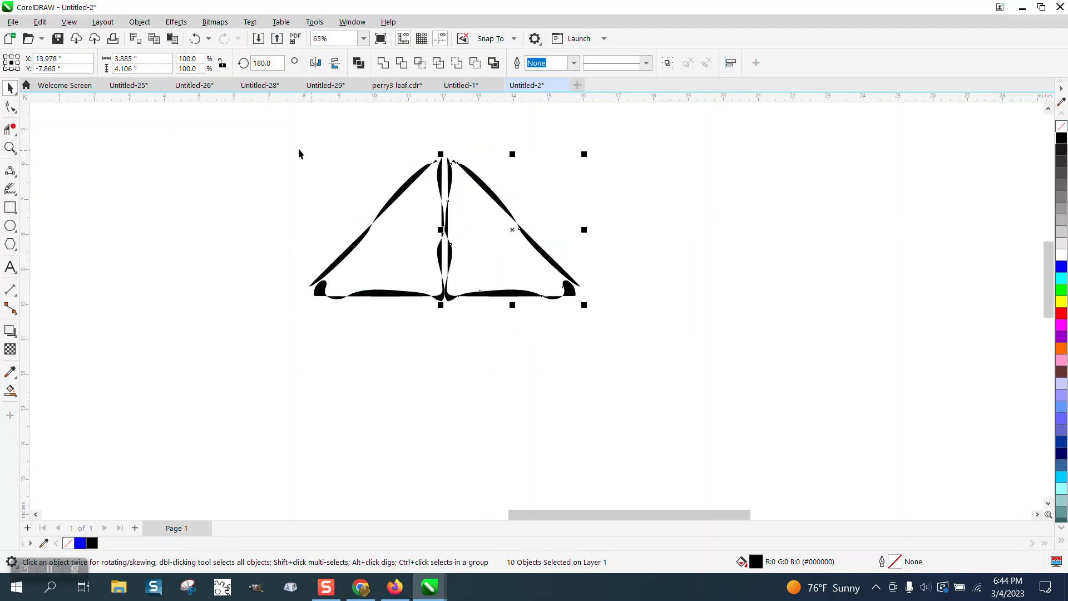
{"action": "left_click_drag", "start_coordinate": [290, 141], "coordinate": [618, 368]}
{"action": "left_click_drag", "start_coordinate": [445, 150], "coordinate": [441, 340]}
{"action": "right_click", "coordinate": [441, 339]}
{"action": "left_click", "coordinate": [283, 248]}
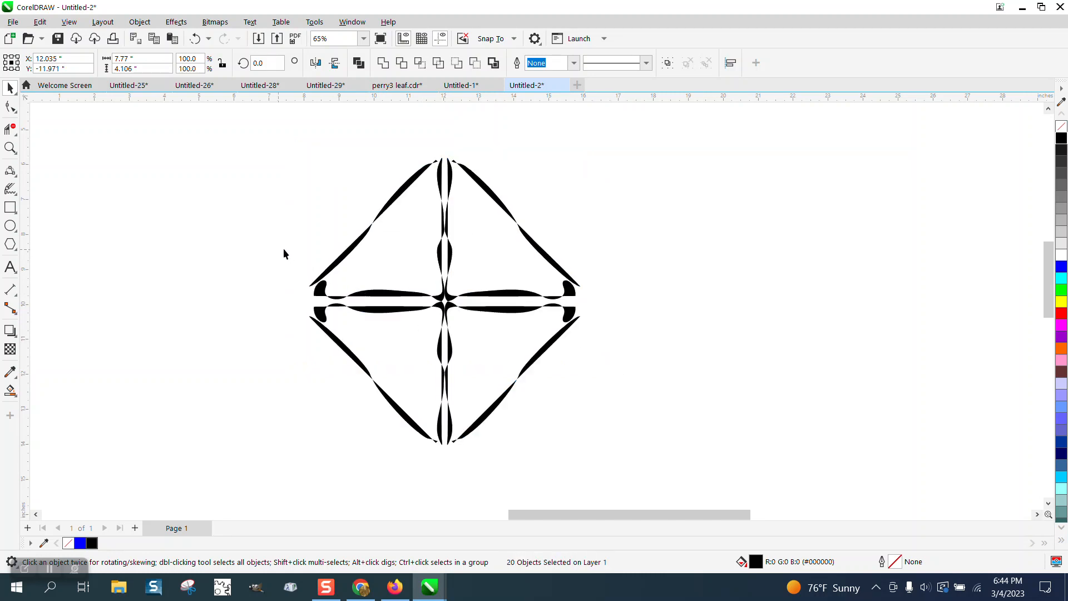
Group all the black diamond pieces and rotate the group 45 degrees into an upright square tile
{"action": "left_click_drag", "start_coordinate": [632, 446], "coordinate": [645, 455]}
{"action": "key", "text": "ctrl+g"}
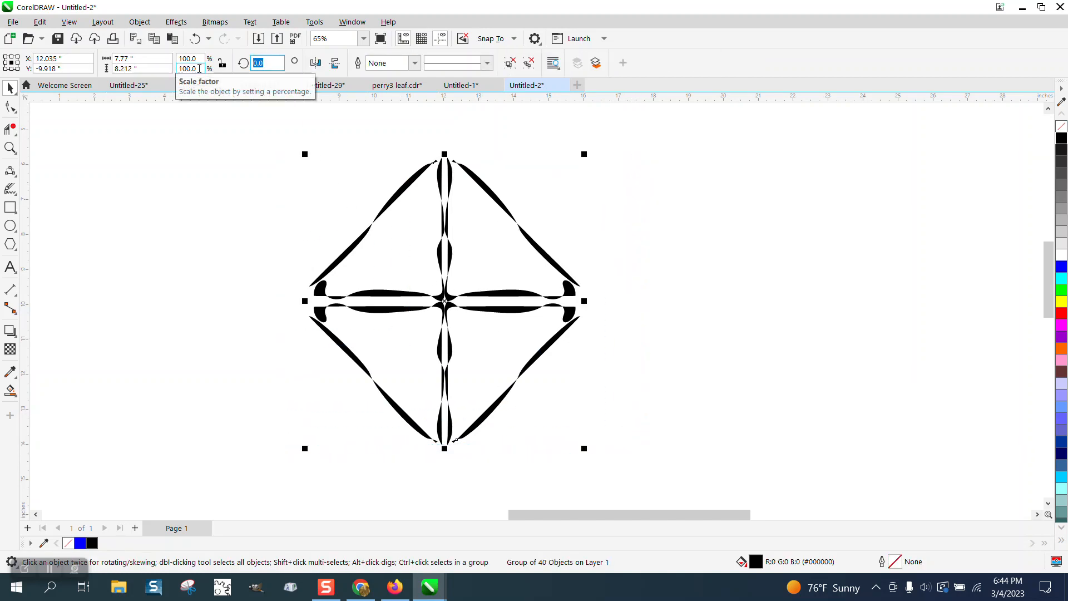
{"action": "type", "text": "45"}
{"action": "key", "text": "Return"}
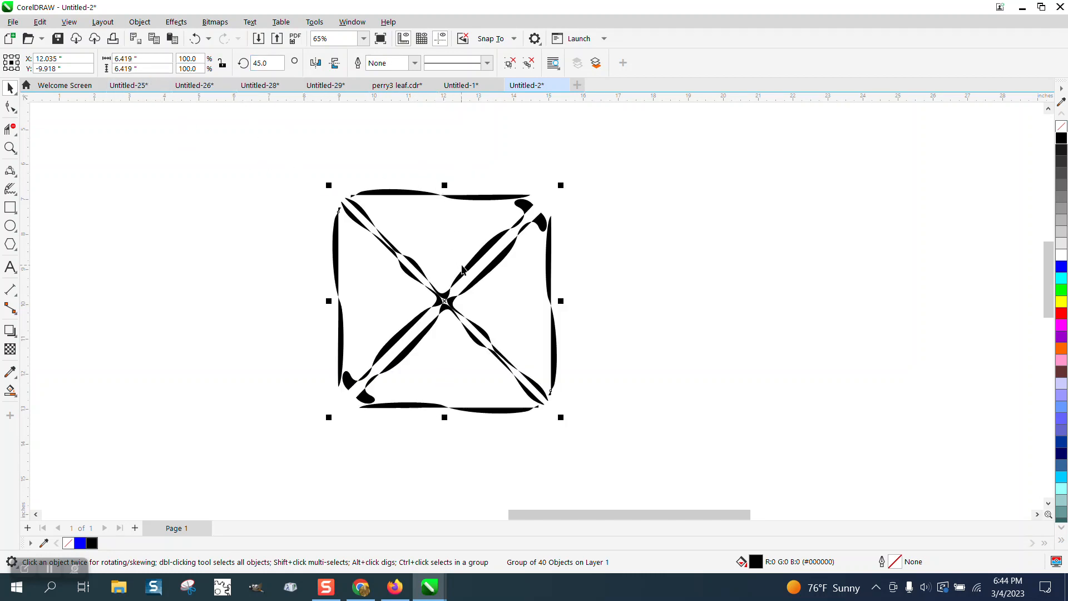
Move the square tile up and to the left, and resize it proportionally to 2 inches wide
{"action": "left_click_drag", "start_coordinate": [509, 246], "coordinate": [381, 205]}
{"action": "left_click", "coordinate": [151, 59]}
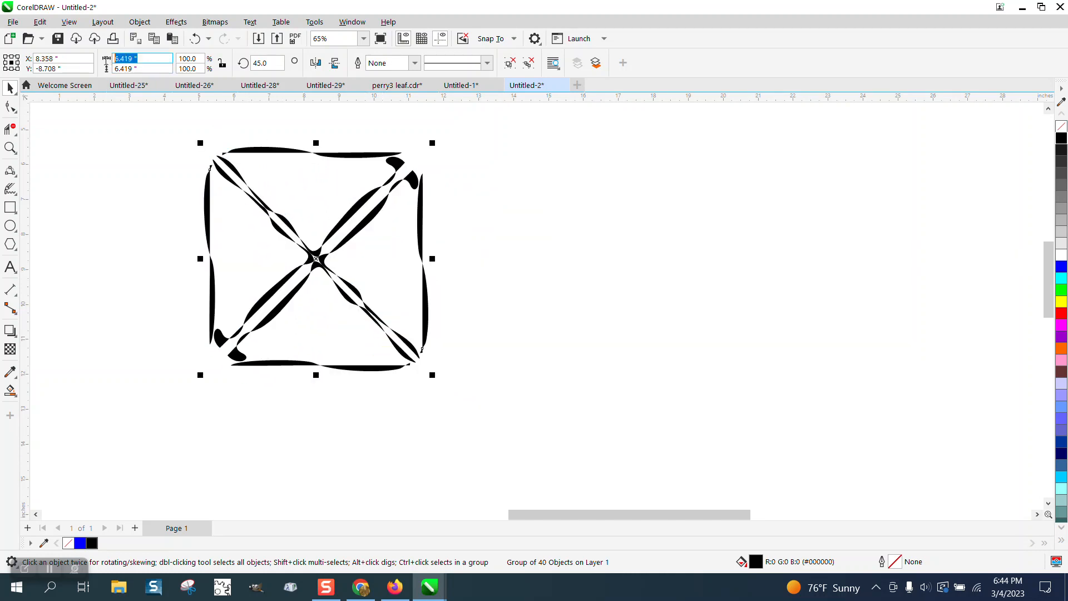
{"action": "left_click", "coordinate": [226, 65]}
{"action": "left_click_drag", "start_coordinate": [146, 58], "coordinate": [77, 60]}
{"action": "type", "text": "2"}
{"action": "key", "text": "Return"}
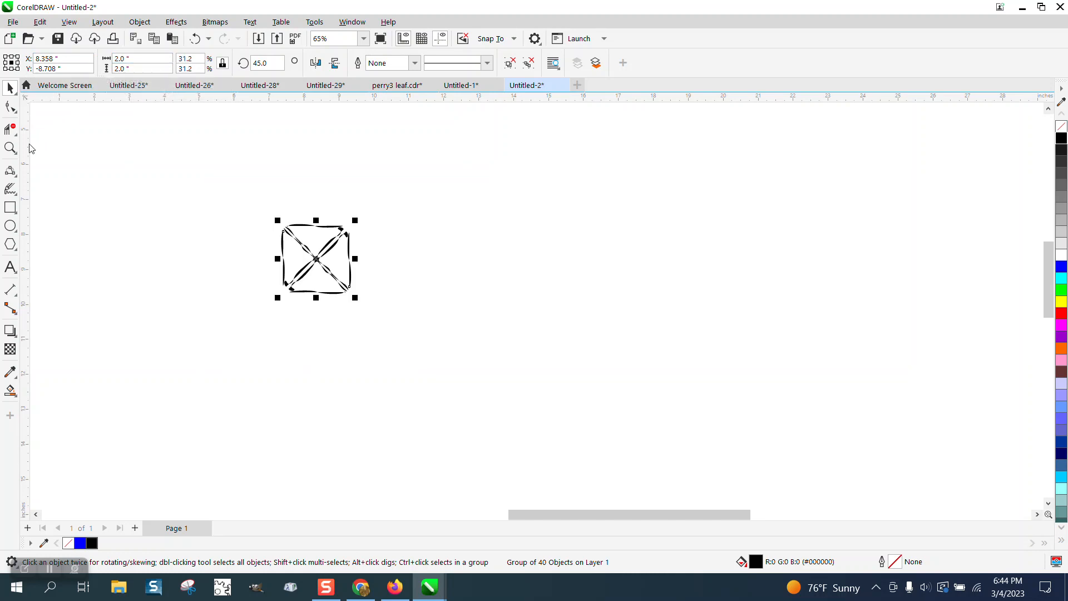
Mirror a copy of the 2-inch tile horizontally across its right side to make a two-tile pair
{"action": "left_click", "coordinate": [10, 148]}
{"action": "left_click_drag", "start_coordinate": [276, 210], "coordinate": [395, 303]}
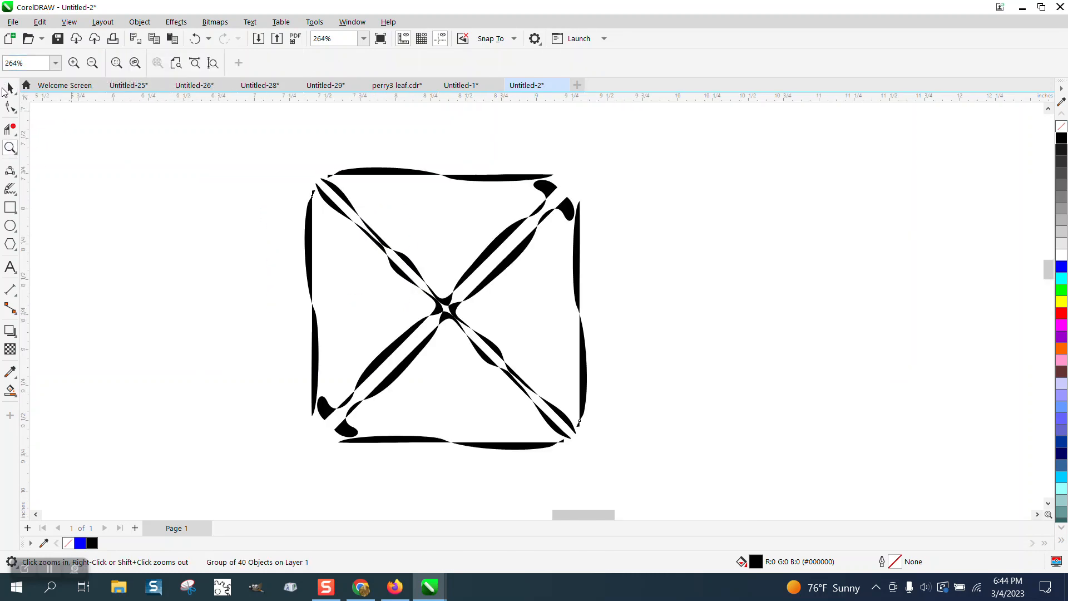
{"action": "key", "text": "space"}
{"action": "left_click", "coordinate": [377, 243]}
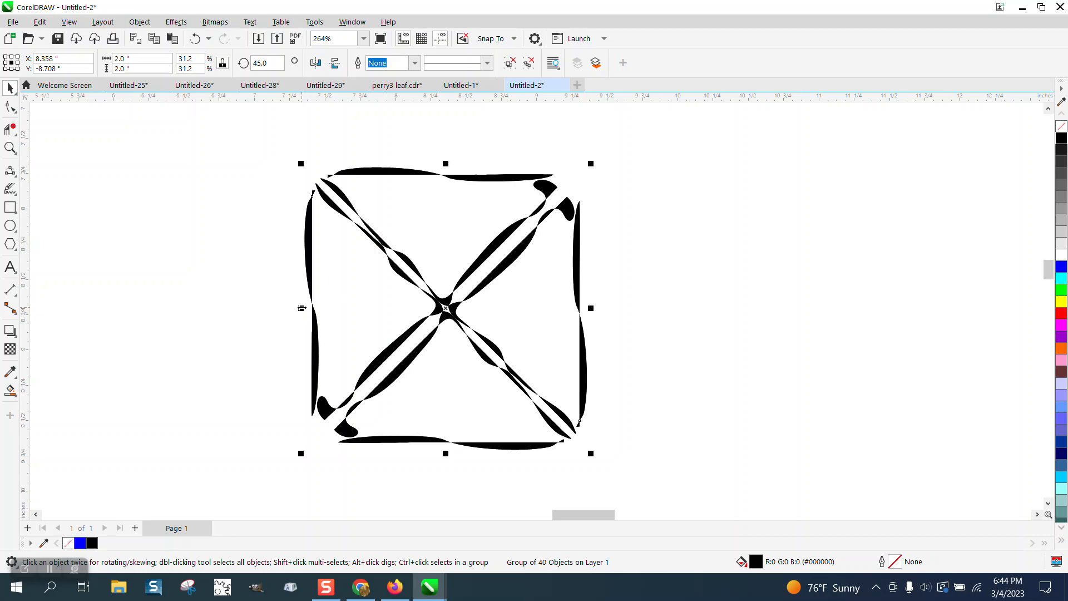
{"action": "left_click_drag", "start_coordinate": [302, 308], "coordinate": [618, 315]}
{"action": "right_click", "coordinate": [617, 315]}
Mirror a copy of the two-tile pair to its right, extending the row to four tiles
{"action": "scroll", "coordinate": [343, 247], "scroll_direction": "down", "scroll_amount": 2}
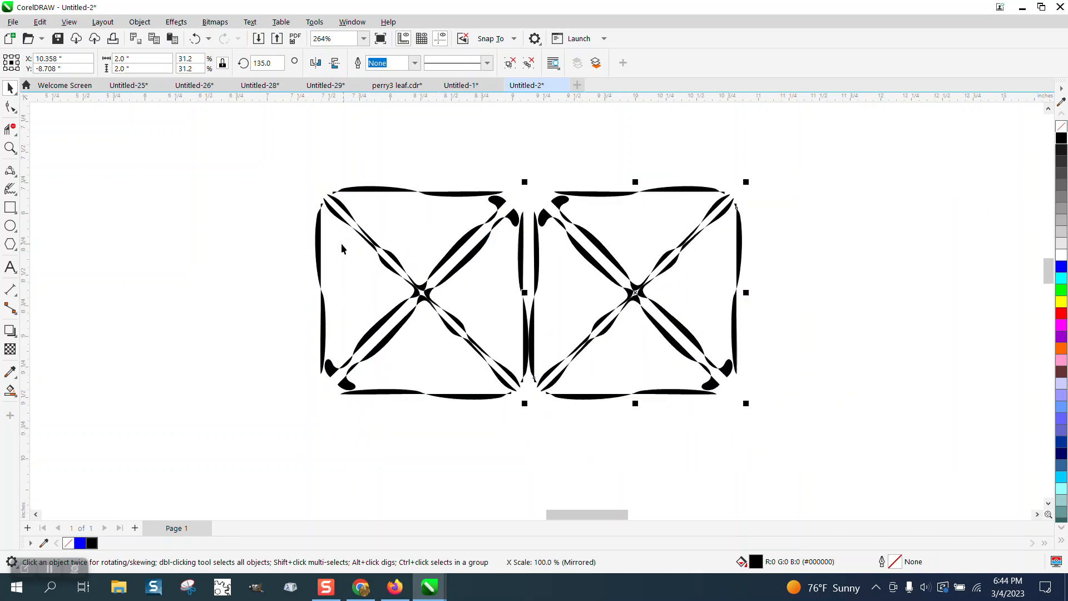
{"action": "left_click_drag", "start_coordinate": [273, 161], "coordinate": [829, 456]}
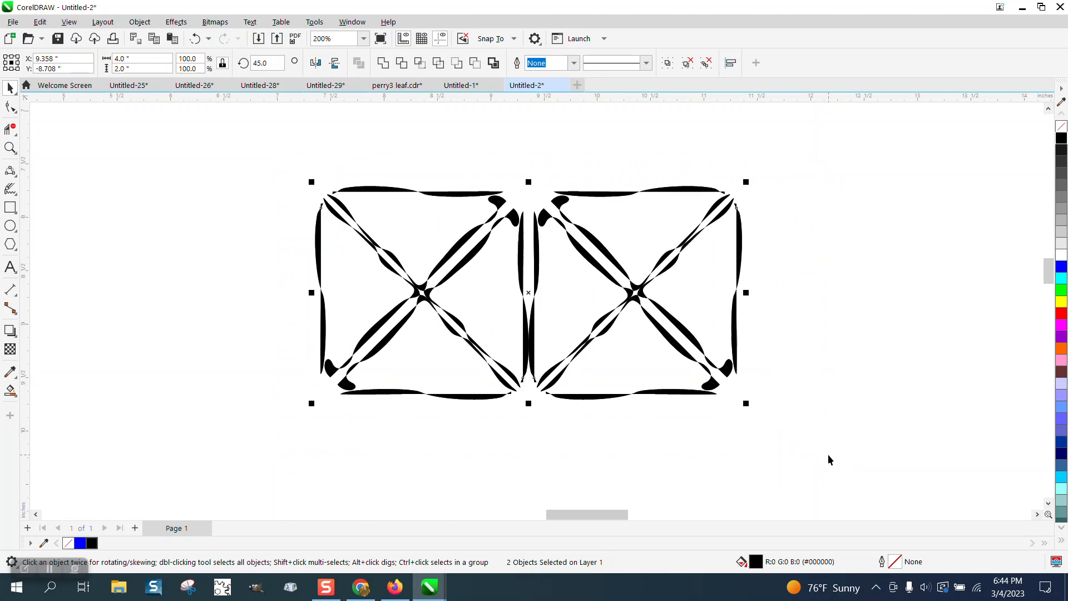
{"action": "left_click_drag", "start_coordinate": [312, 293], "coordinate": [768, 317]}
{"action": "right_click", "coordinate": [768, 317]}
Mirror a copy of the four-tile row to its right, extending it to eight tiles
{"action": "scroll", "coordinate": [225, 264], "scroll_direction": "down", "scroll_amount": 3}
{"action": "scroll", "coordinate": [259, 245], "scroll_direction": "down", "scroll_amount": 2}
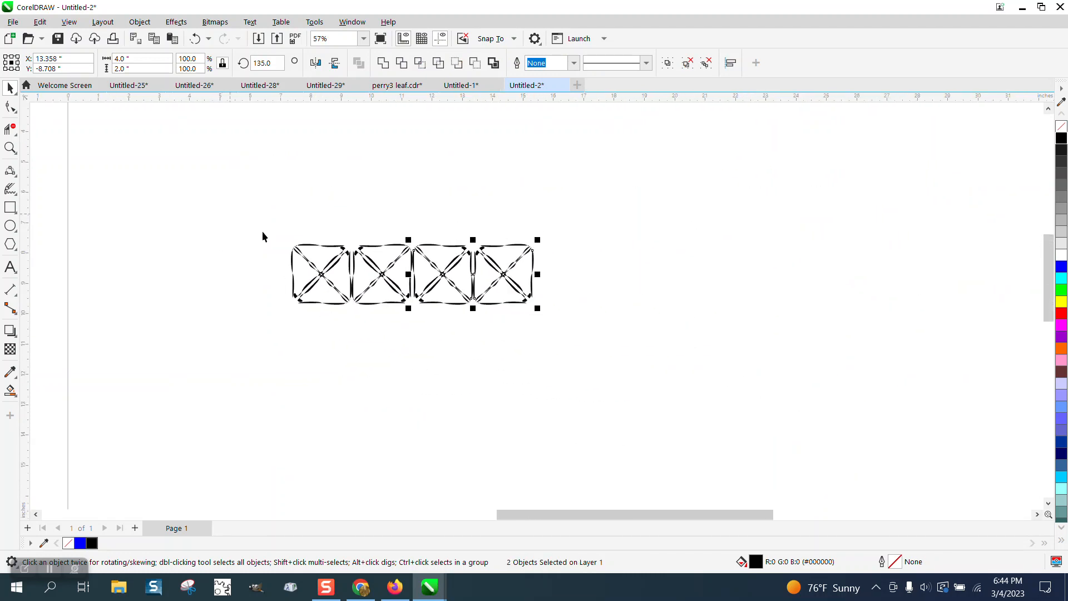
{"action": "left_click_drag", "start_coordinate": [262, 234], "coordinate": [699, 362]}
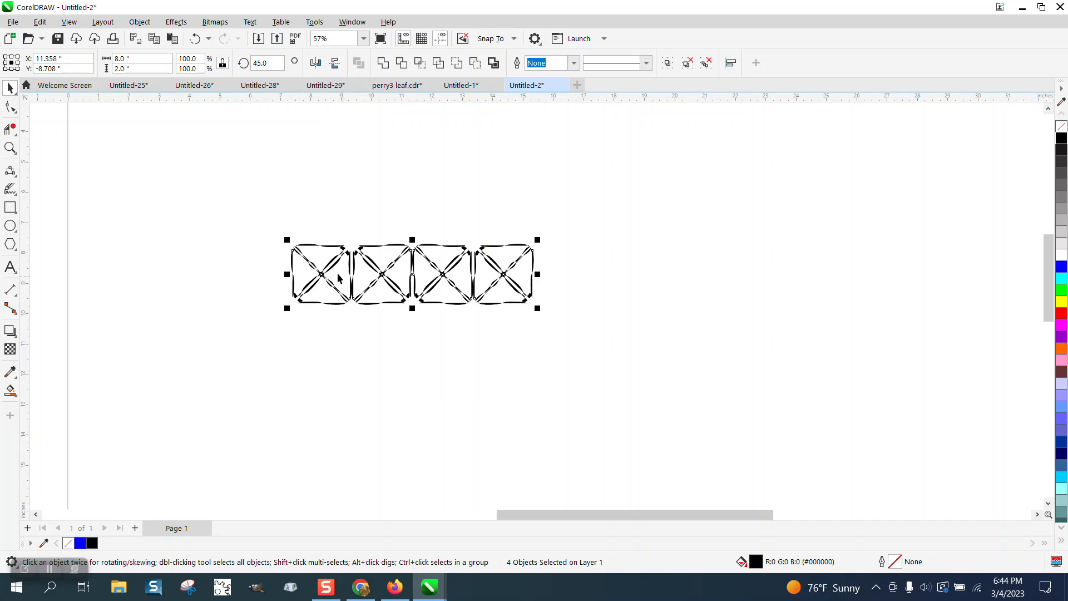
{"action": "left_click_drag", "start_coordinate": [290, 273], "coordinate": [592, 294]}
{"action": "right_click", "coordinate": [592, 294]}
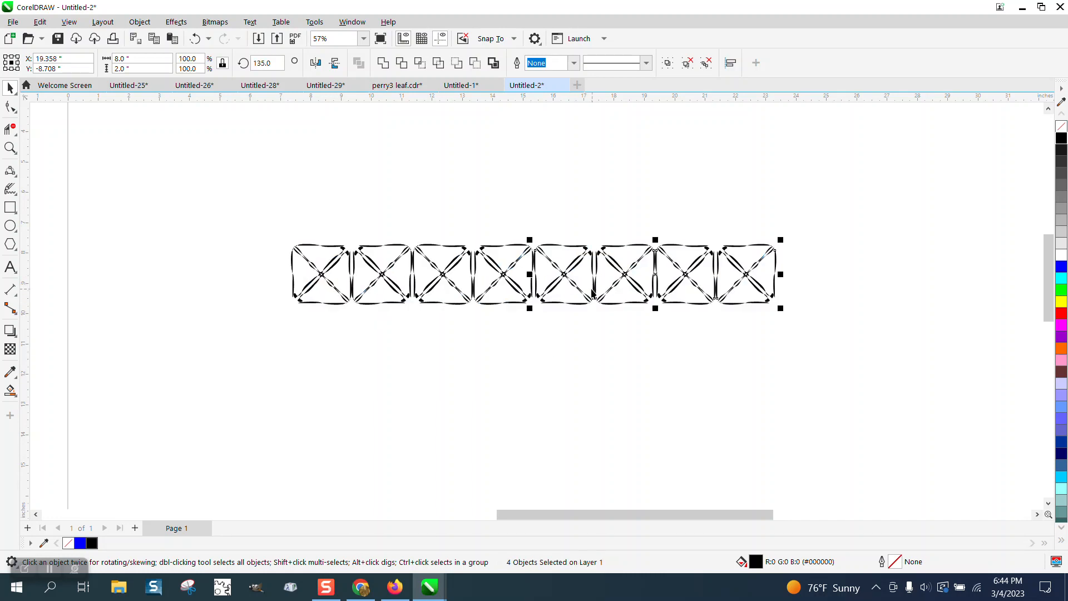
Mirror a copy of the eight-tile row to its right, extending it to sixteen tiles
{"action": "scroll", "coordinate": [475, 264], "scroll_direction": "down", "scroll_amount": 2}
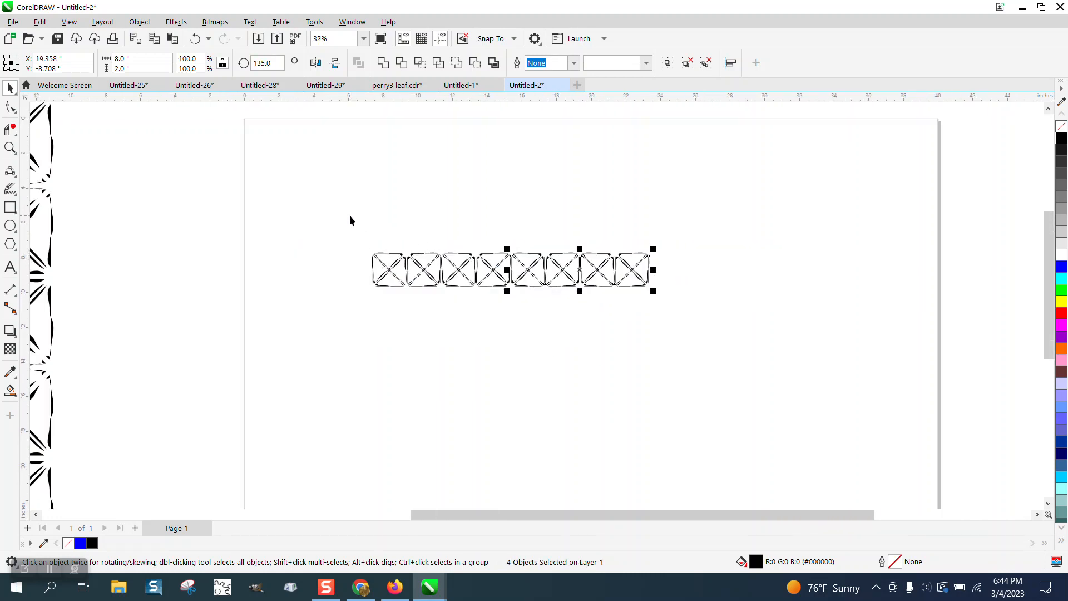
{"action": "left_click_drag", "start_coordinate": [350, 221], "coordinate": [754, 335]}
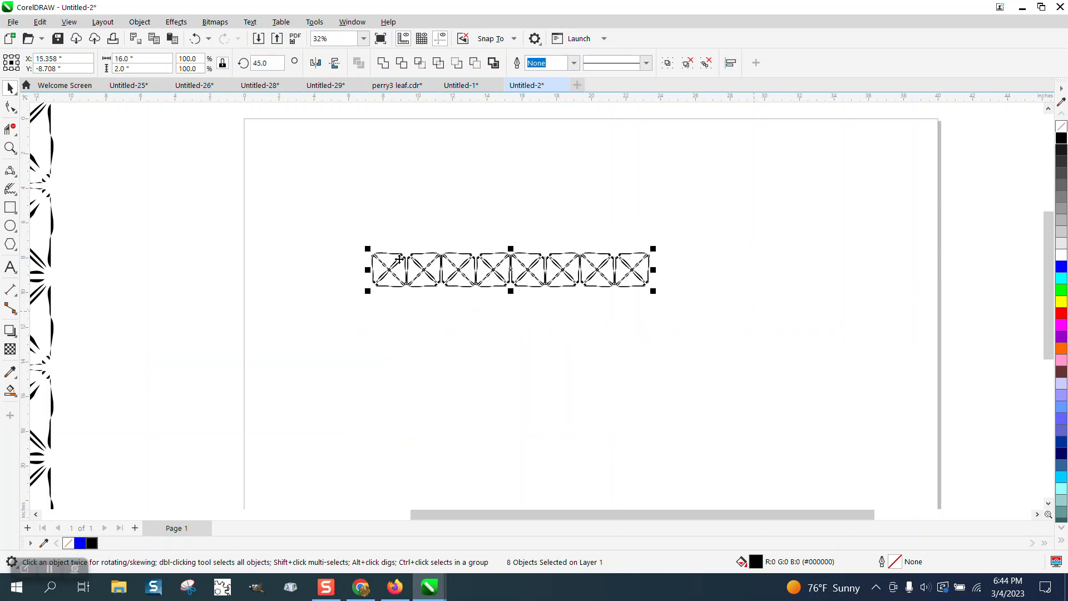
{"action": "left_click_drag", "start_coordinate": [375, 272], "coordinate": [853, 265]}
Mirror a copy of the full sixteen-tile row vertically below it to form two rows
{"action": "scroll", "coordinate": [322, 239], "scroll_direction": "down", "scroll_amount": 2}
{"action": "left_click_drag", "start_coordinate": [318, 203], "coordinate": [704, 314]}
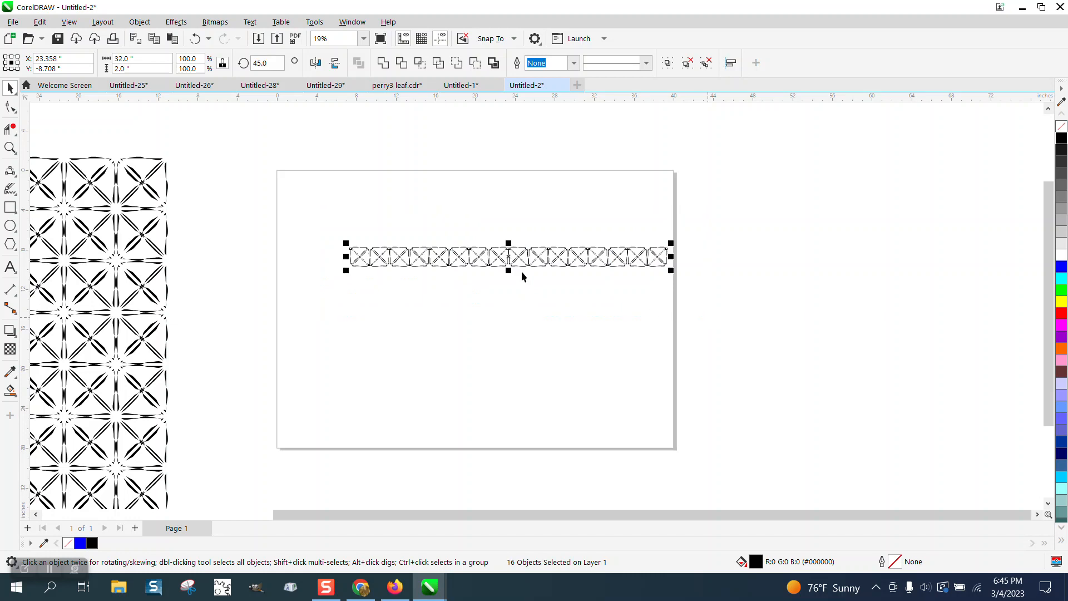
{"action": "left_click", "coordinate": [10, 147]}
{"action": "left_click_drag", "start_coordinate": [333, 220], "coordinate": [760, 367]}
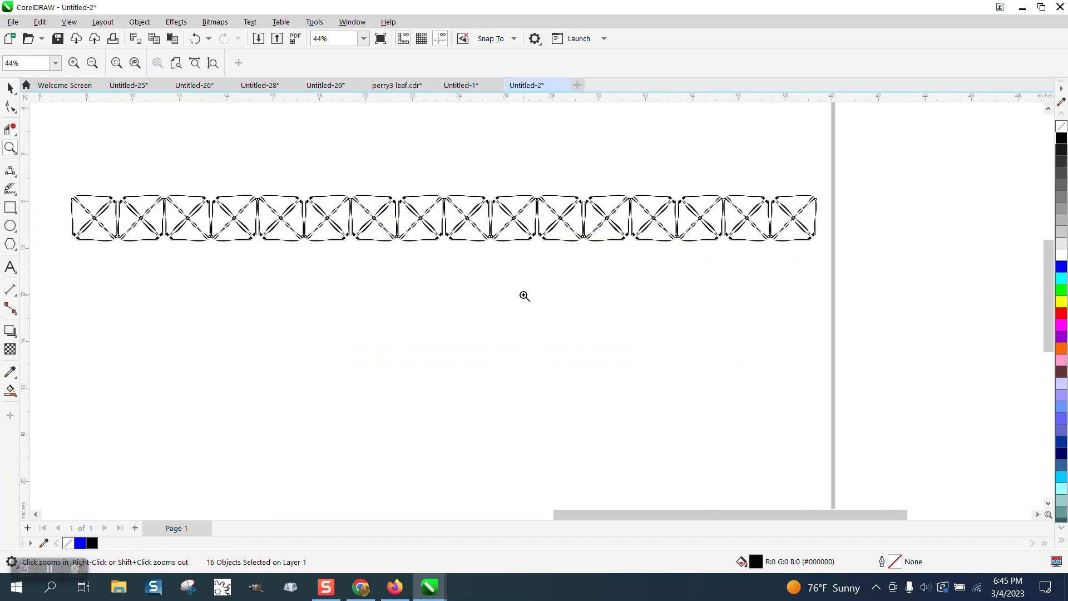
{"action": "left_click", "coordinate": [10, 87]}
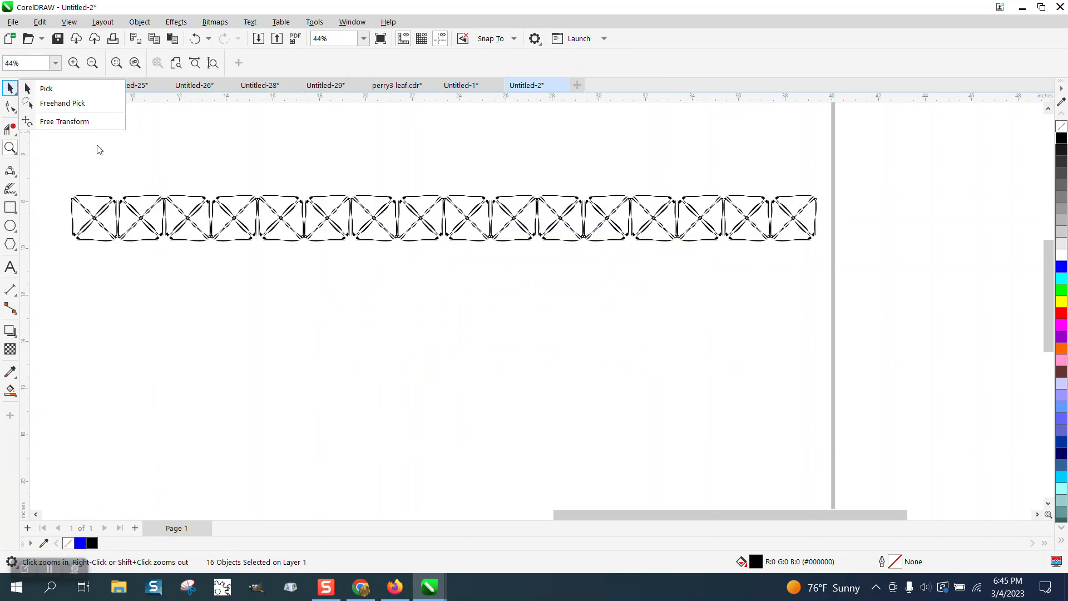
{"action": "left_click", "coordinate": [41, 89]}
{"action": "scroll", "coordinate": [144, 166], "scroll_direction": "down", "scroll_amount": 1}
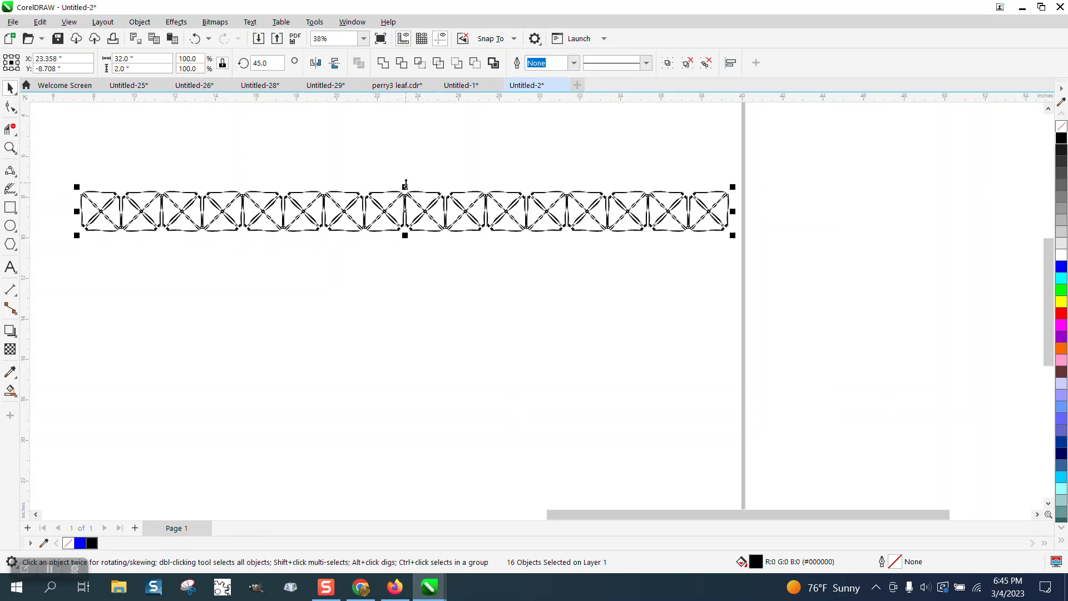
{"action": "left_click_drag", "start_coordinate": [405, 189], "coordinate": [408, 247]}
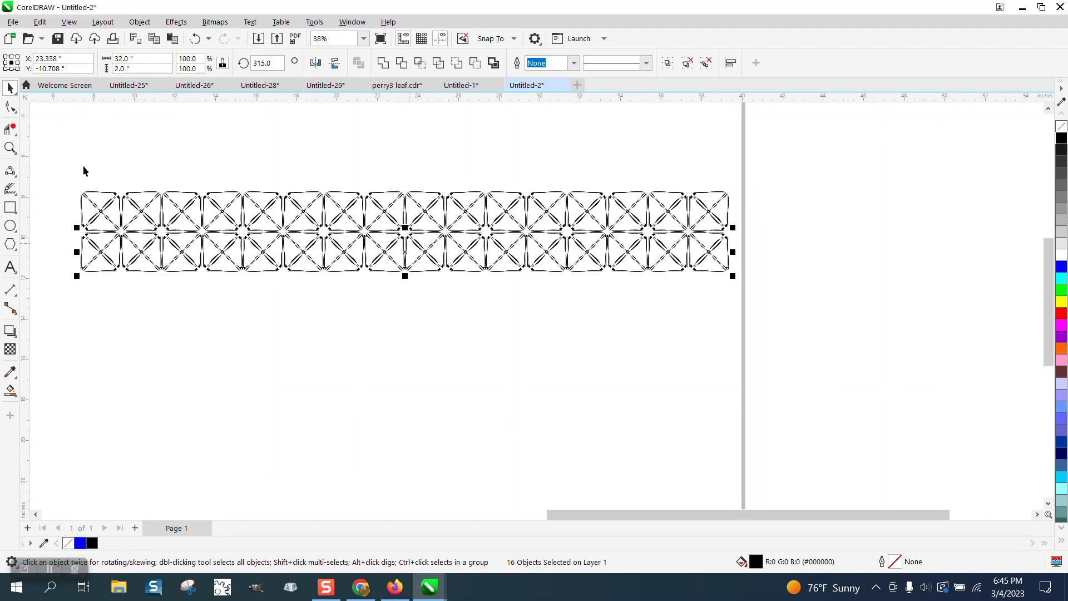
Mirror copies of the two rows and of the resulting four rows downward to build eight rows of tiles
{"action": "left_click_drag", "start_coordinate": [62, 157], "coordinate": [790, 359]}
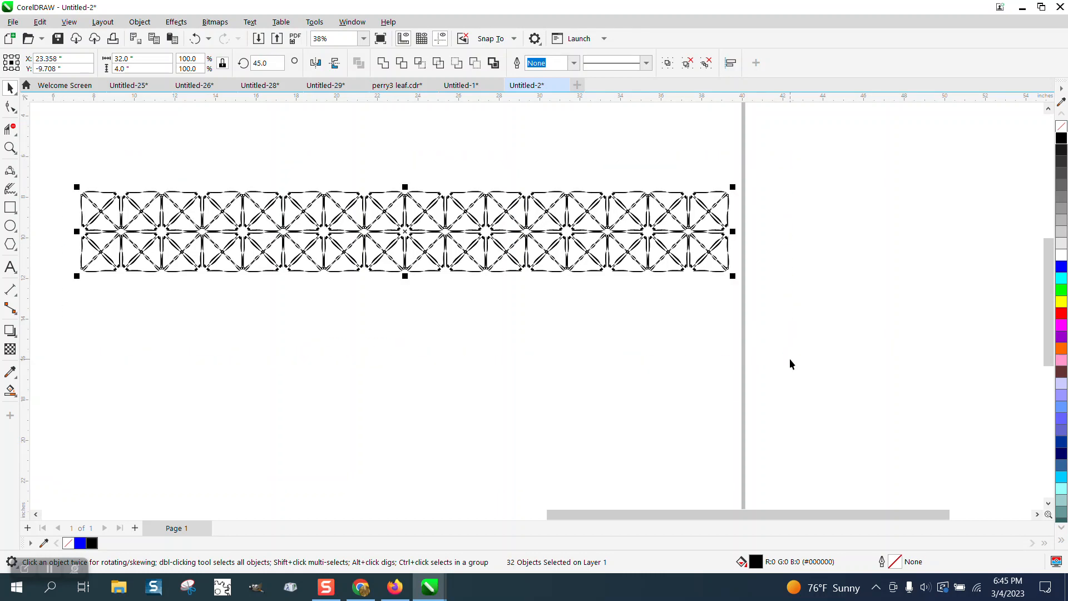
{"action": "left_click_drag", "start_coordinate": [410, 192], "coordinate": [400, 312]}
{"action": "left_click_drag", "start_coordinate": [67, 144], "coordinate": [766, 429]}
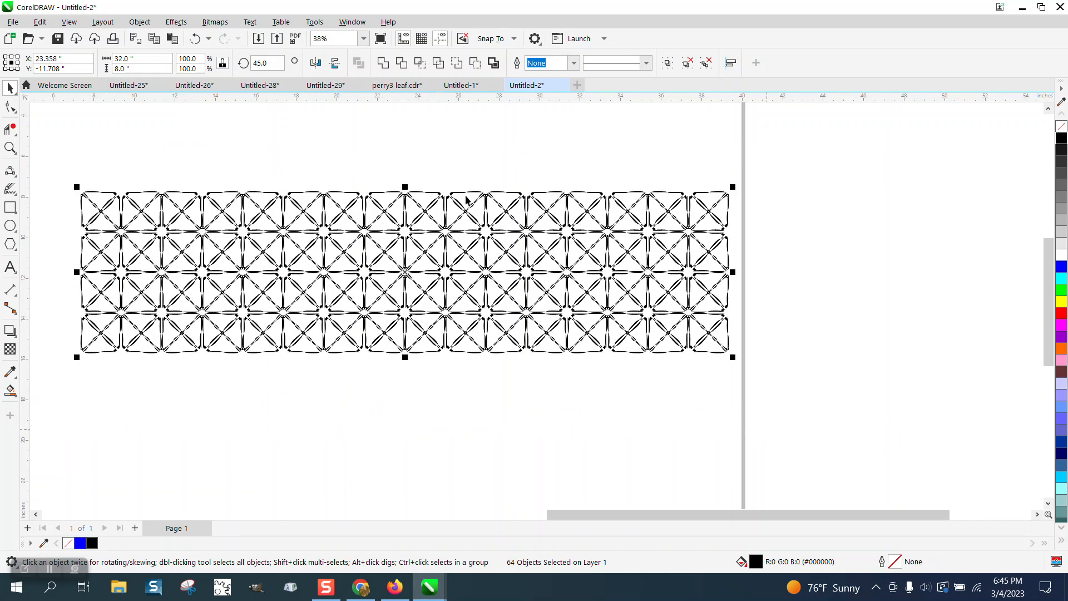
{"action": "left_click_drag", "start_coordinate": [405, 188], "coordinate": [413, 420]}
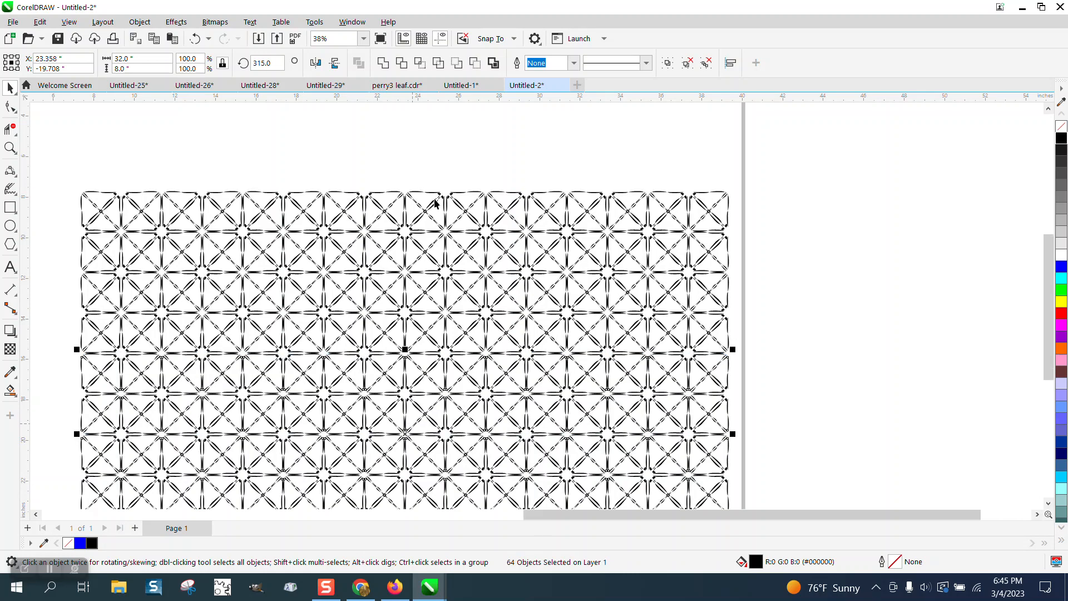
Mirror a copy of the eight rows downward and scale the whole sixteen-row pattern to 53.8%, about 17.2 inches square
{"action": "scroll", "coordinate": [441, 206], "scroll_direction": "down", "scroll_amount": 2}
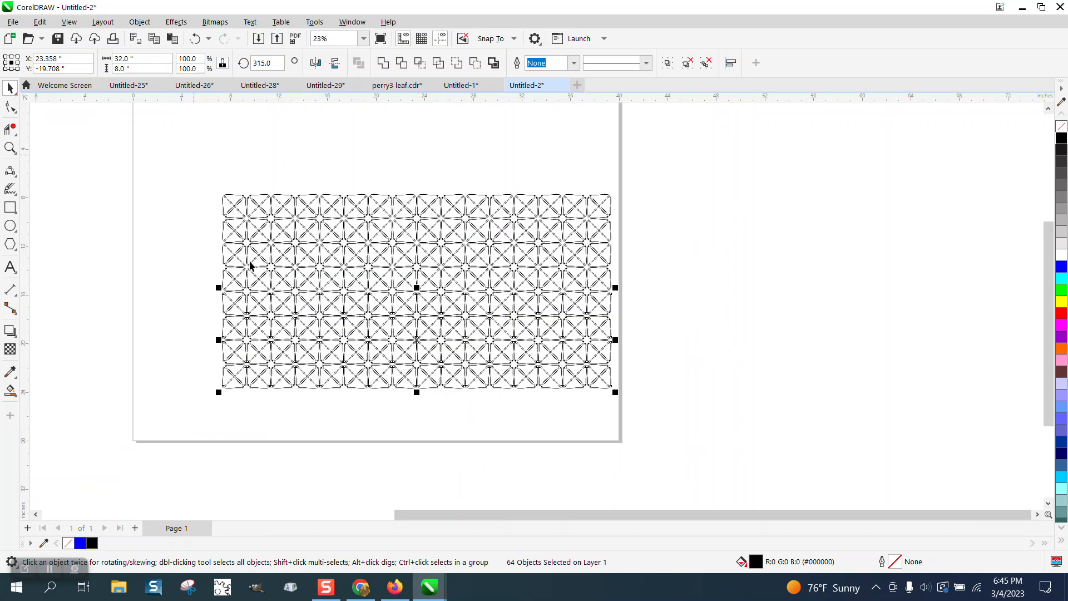
{"action": "left_click_drag", "start_coordinate": [198, 162], "coordinate": [695, 469]}
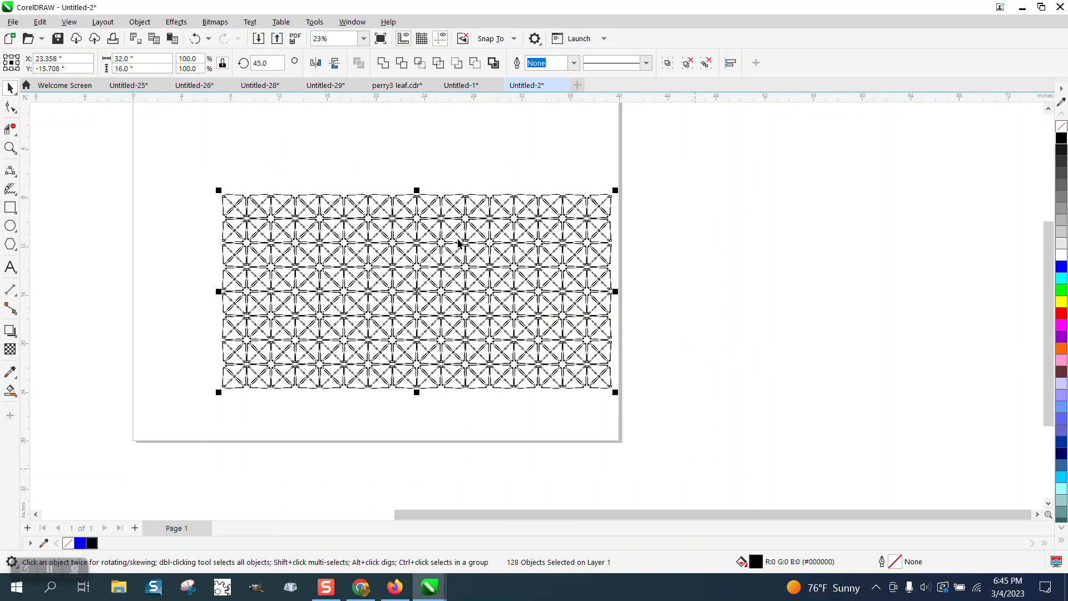
{"action": "left_click_drag", "start_coordinate": [416, 190], "coordinate": [428, 445]}
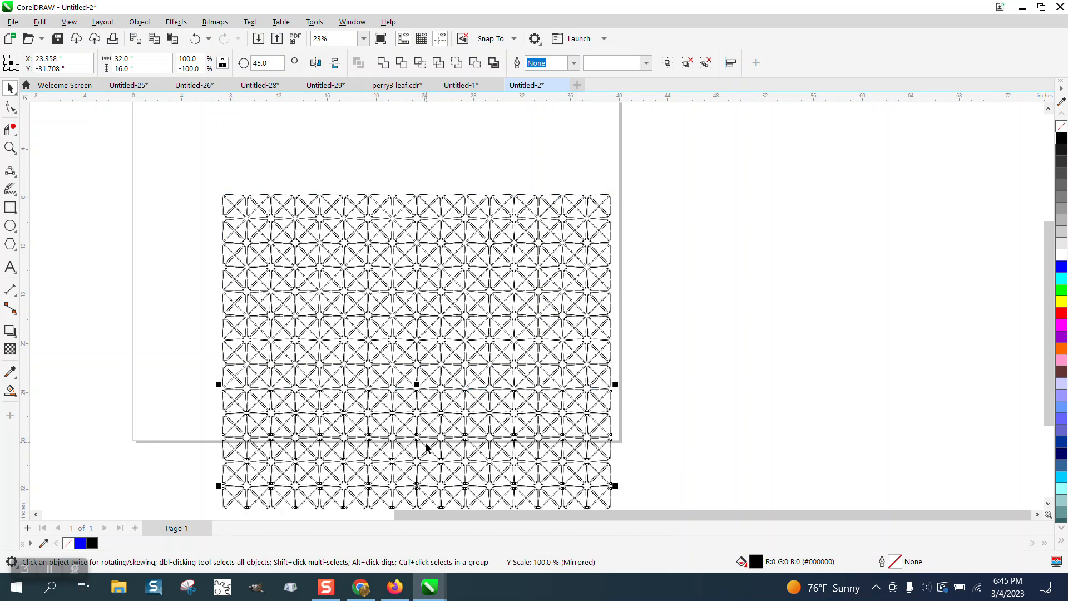
{"action": "scroll", "coordinate": [555, 297], "scroll_direction": "down", "scroll_amount": 1}
{"action": "scroll", "coordinate": [555, 298], "scroll_direction": "down", "scroll_amount": 1}
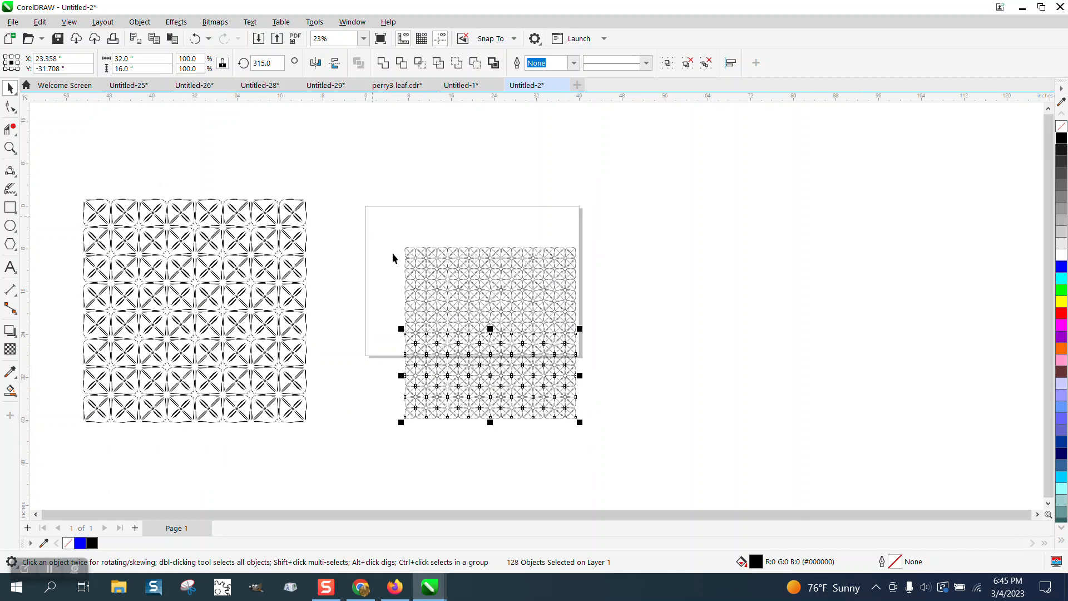
{"action": "left_click_drag", "start_coordinate": [382, 210], "coordinate": [516, 350]}
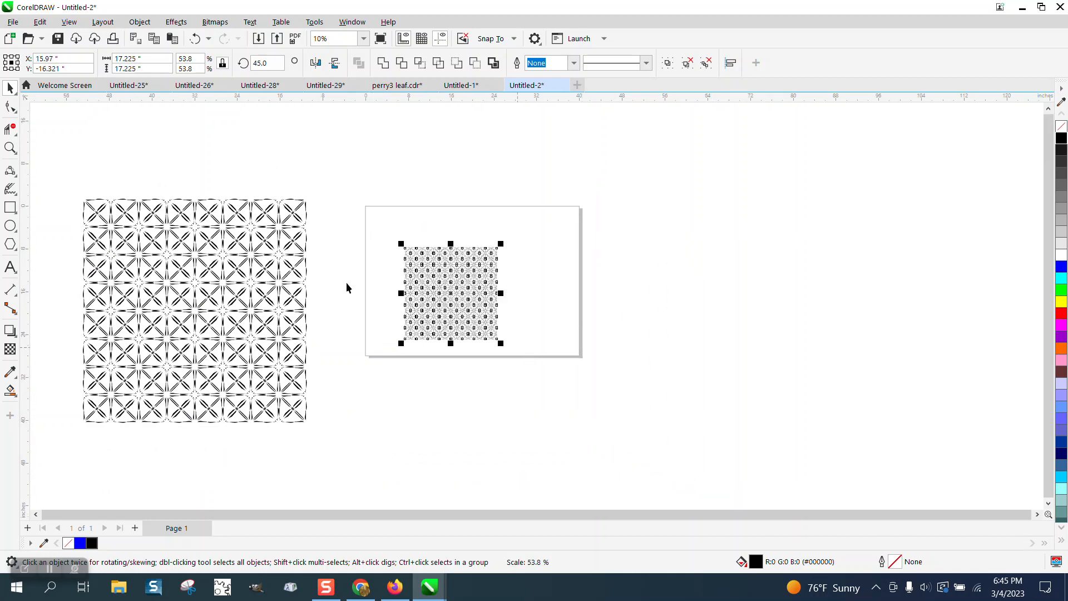
Examine the finished pattern up close, checking how the mirrored tiles meet at their corners and edges
{"action": "left_click", "coordinate": [10, 147]}
{"action": "left_click_drag", "start_coordinate": [434, 274], "coordinate": [502, 291]}
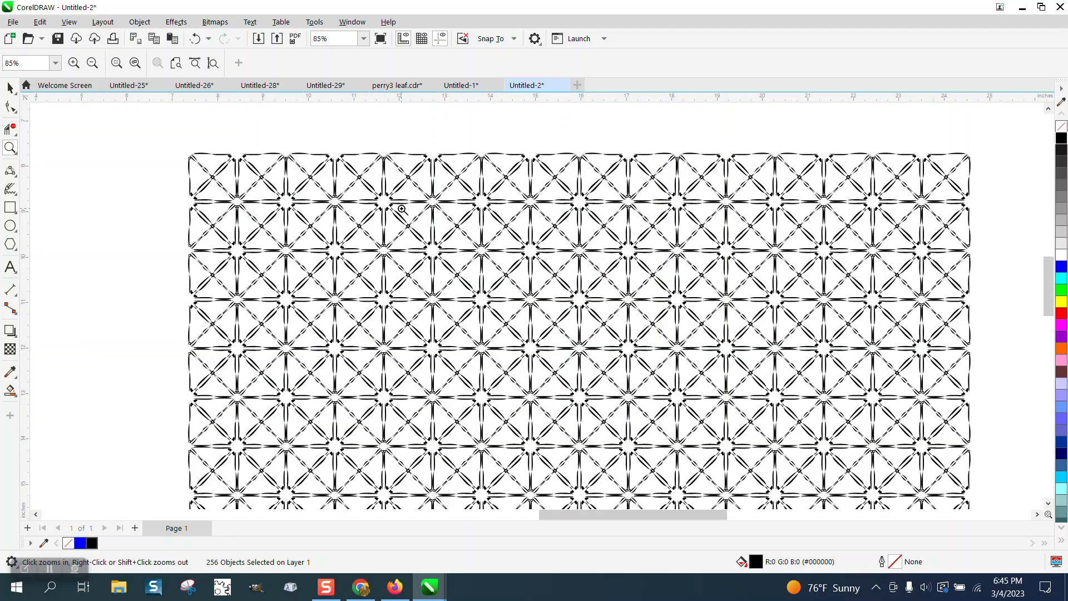
{"action": "left_click_drag", "start_coordinate": [402, 210], "coordinate": [543, 295]}
{"action": "scroll", "coordinate": [543, 293], "scroll_direction": "down", "scroll_amount": 3}
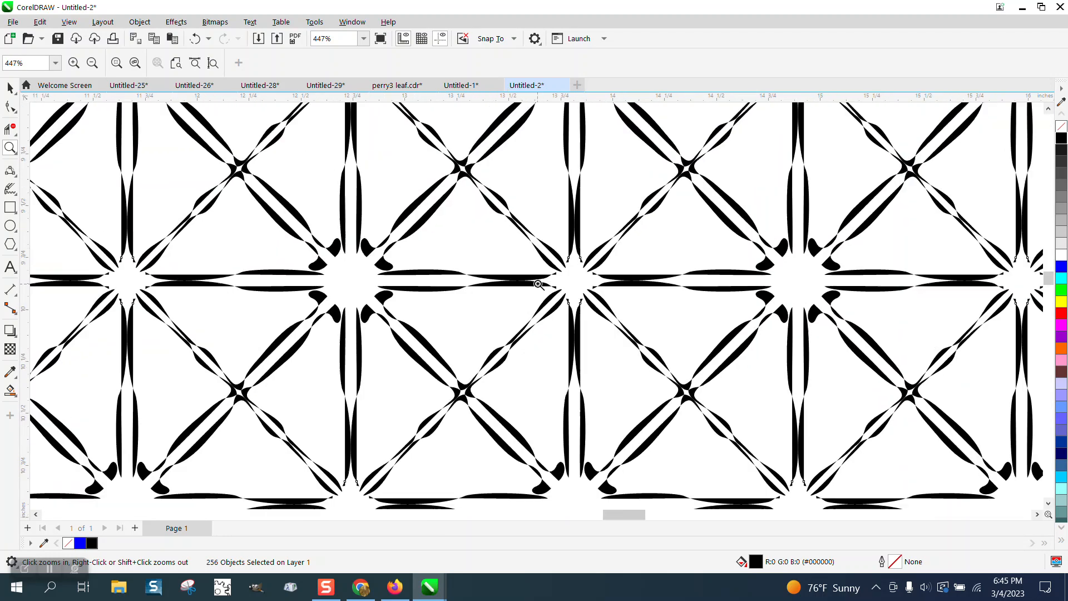
{"action": "left_click_drag", "start_coordinate": [722, 242], "coordinate": [839, 340]}
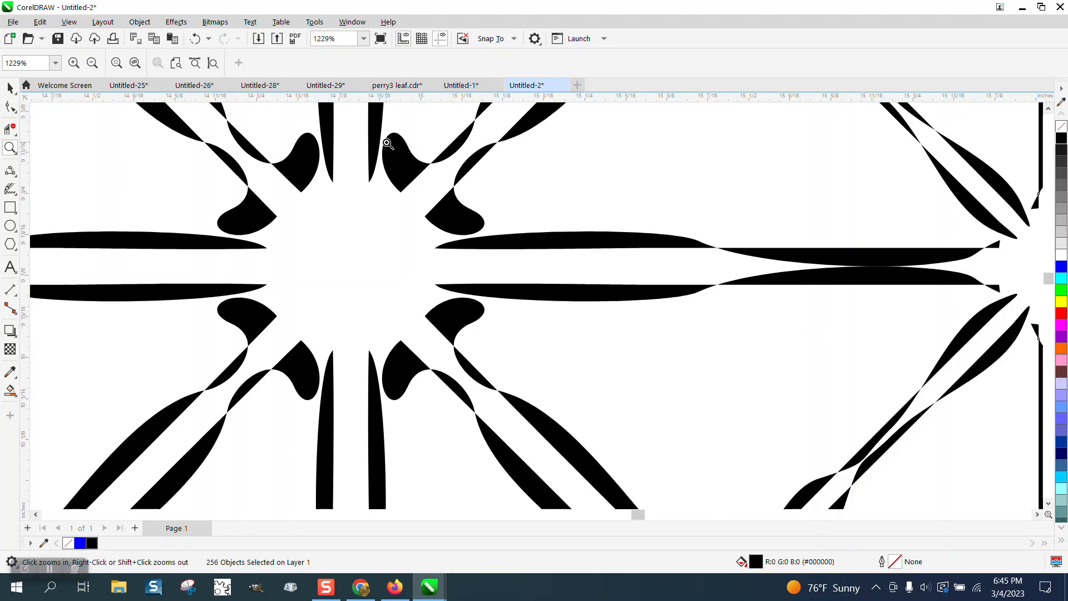
{"action": "scroll", "coordinate": [465, 233], "scroll_direction": "down", "scroll_amount": 8}
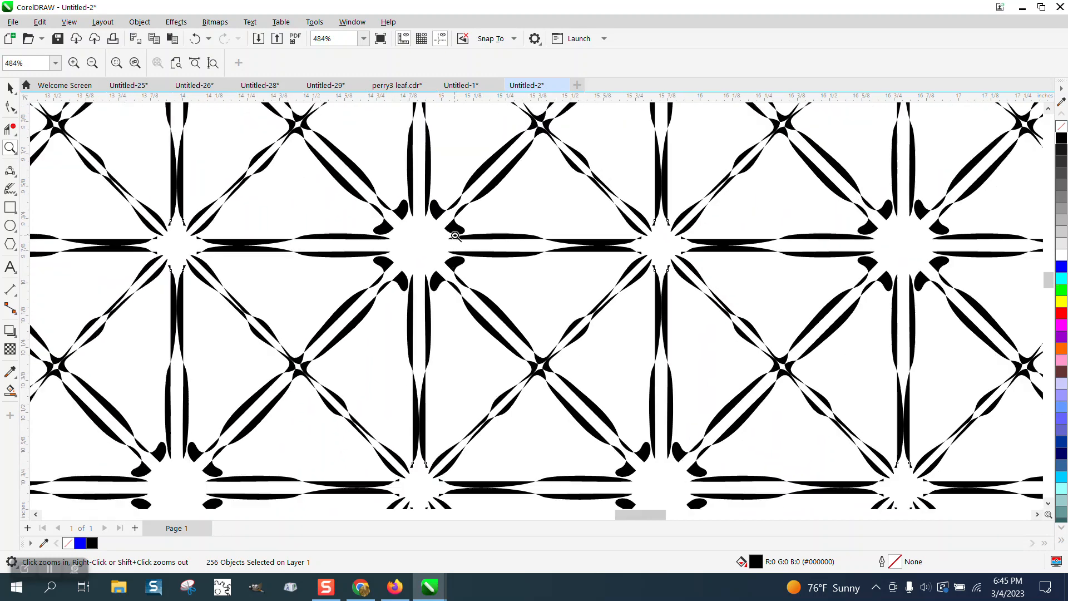
{"action": "left_click_drag", "start_coordinate": [652, 270], "coordinate": [653, 271]}
{"action": "scroll", "coordinate": [465, 250], "scroll_direction": "down", "scroll_amount": 3}
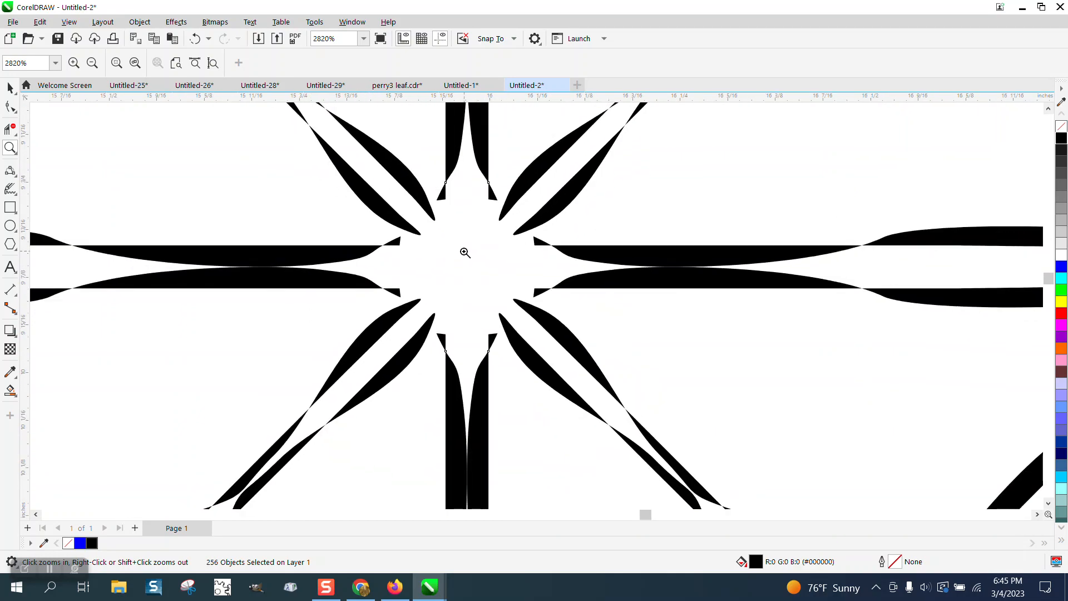
{"action": "scroll", "coordinate": [465, 250], "scroll_direction": "down", "scroll_amount": 8}
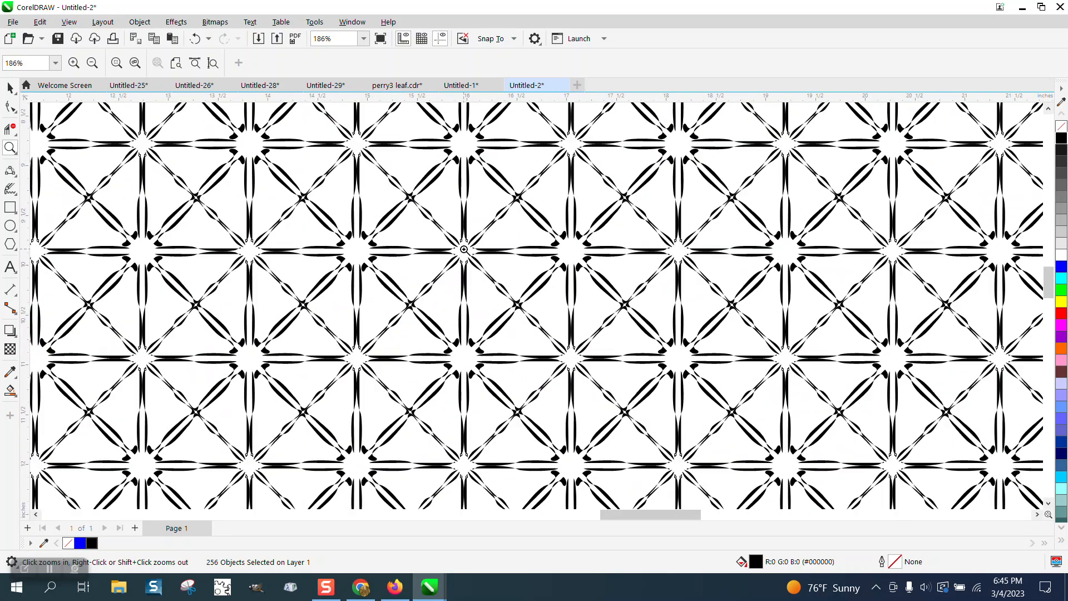